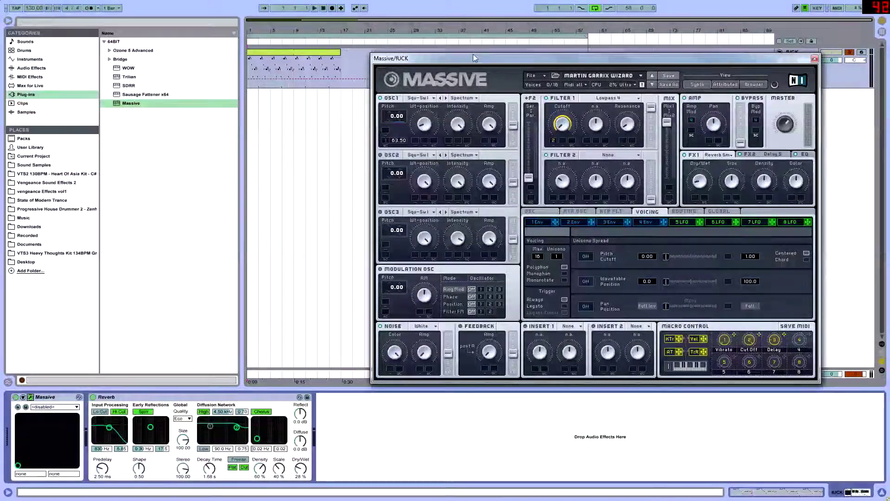
{"action": "left_click_drag", "start_coordinate": [472, 57], "coordinate": [392, 49]}
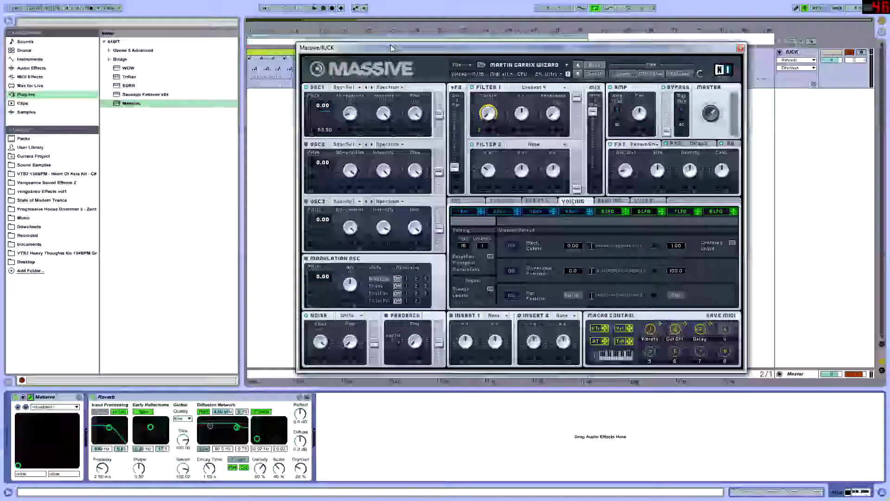
{"action": "left_click_drag", "start_coordinate": [391, 48], "coordinate": [426, 49]}
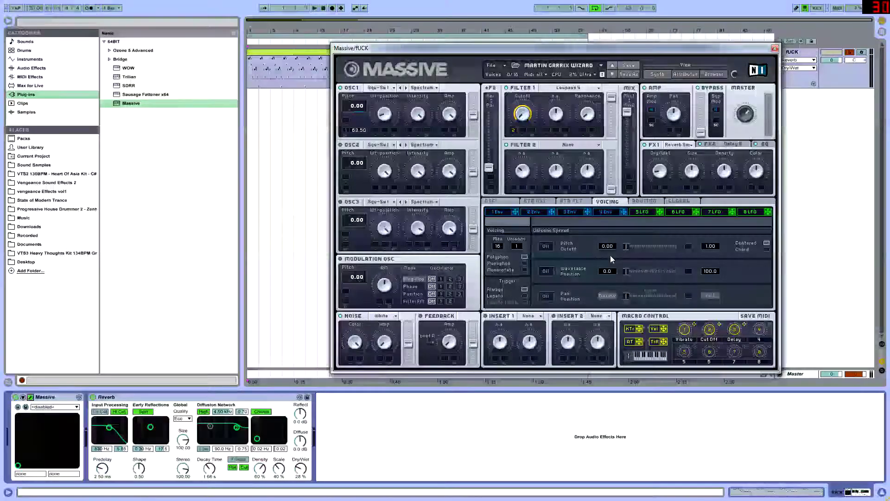
{"action": "mouse_move", "coordinate": [416, 48]}
{"action": "left_mouse_down"}
{"action": "mouse_move", "coordinate": [510, 78]}
{"action": "mouse_move", "coordinate": [407, 63]}
{"action": "left_mouse_up"}
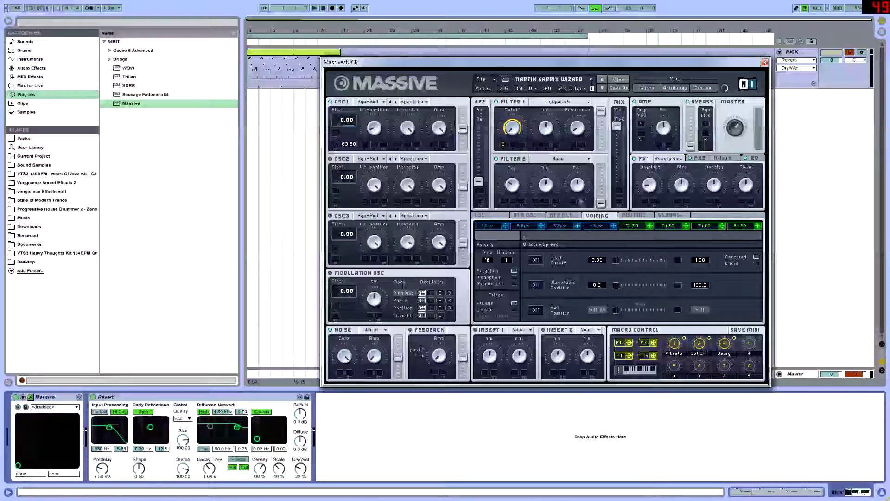
{"action": "left_click_drag", "start_coordinate": [367, 67], "coordinate": [439, 68]}
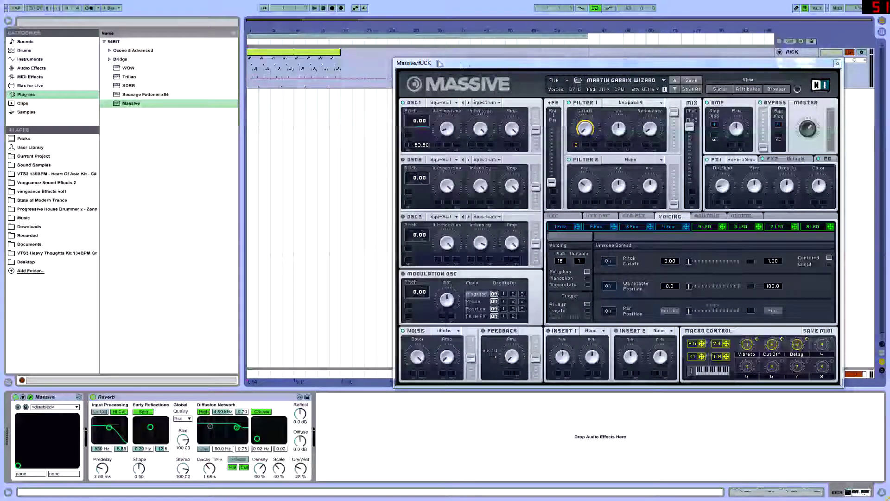
{"action": "left_click_drag", "start_coordinate": [437, 62], "coordinate": [394, 39]}
Step: Play the Massive track and compare its sound with the Reverb effect switched off and back on
{"action": "key", "text": "space"}
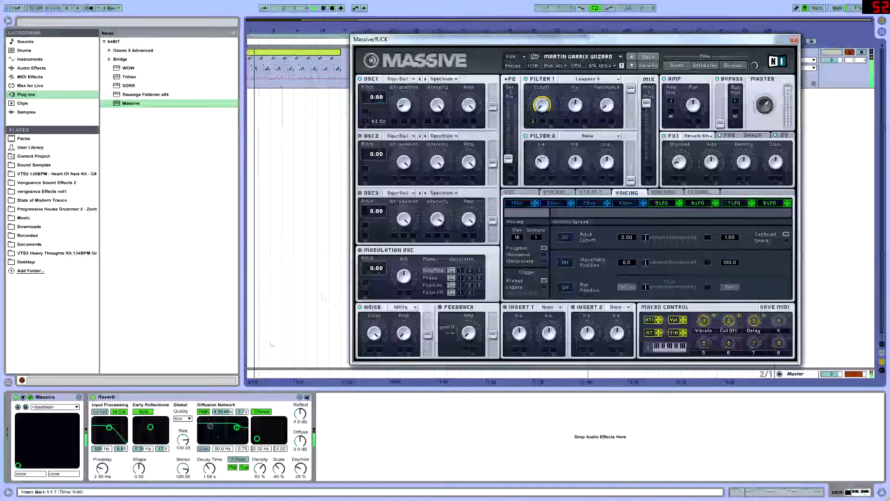
{"action": "left_click", "coordinate": [94, 398]}
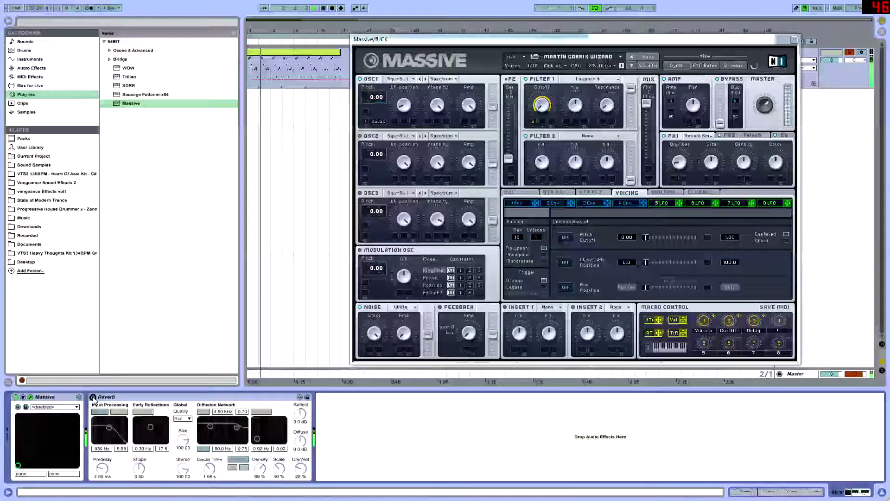
{"action": "left_click", "coordinate": [94, 397]}
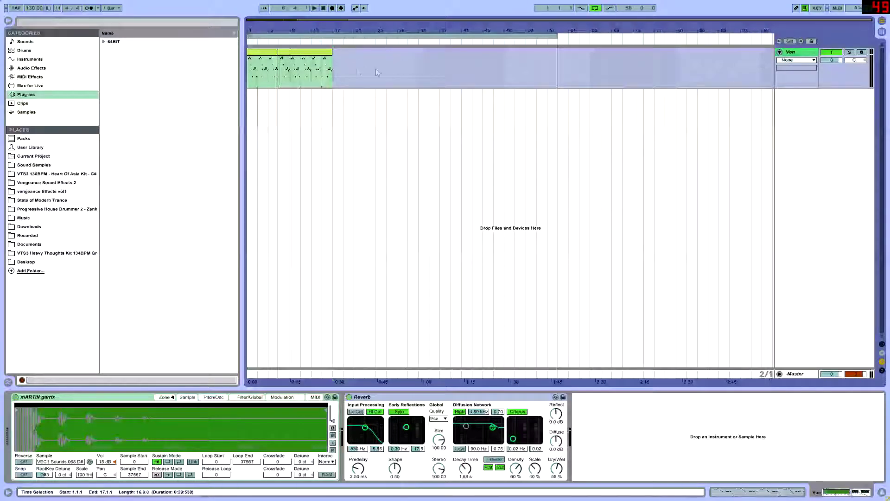
Step: Shorten the arrangement loop so it ends at bar 17, matching the end of the MIDI clip
{"action": "left_click", "coordinate": [279, 53]}
{"action": "left_click", "coordinate": [249, 86]}
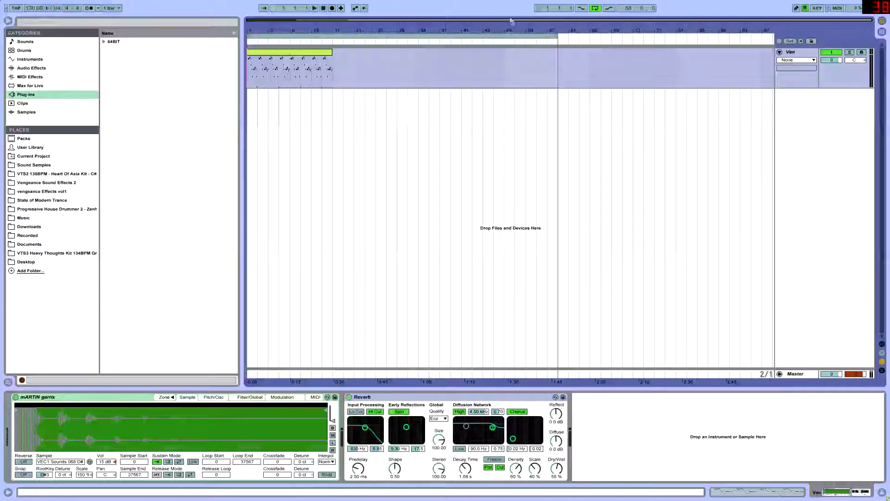
{"action": "left_click_drag", "start_coordinate": [557, 36], "coordinate": [332, 37]}
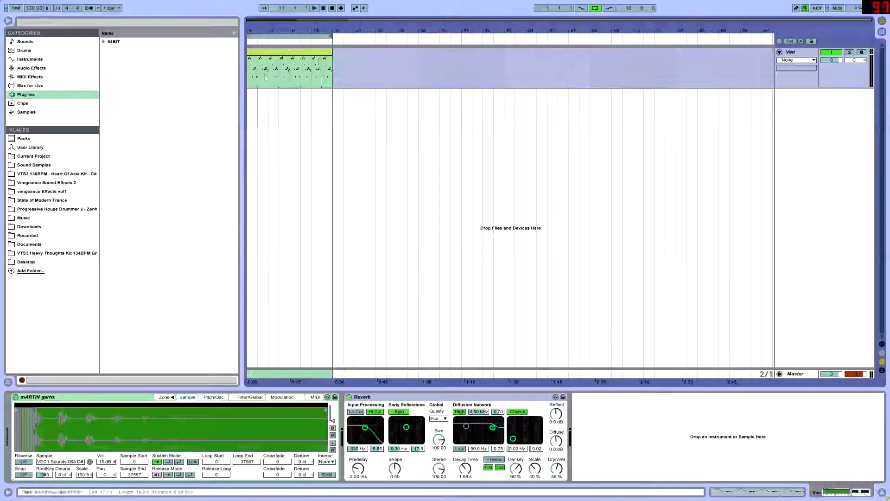
{"action": "key", "text": "ctrl+a"}
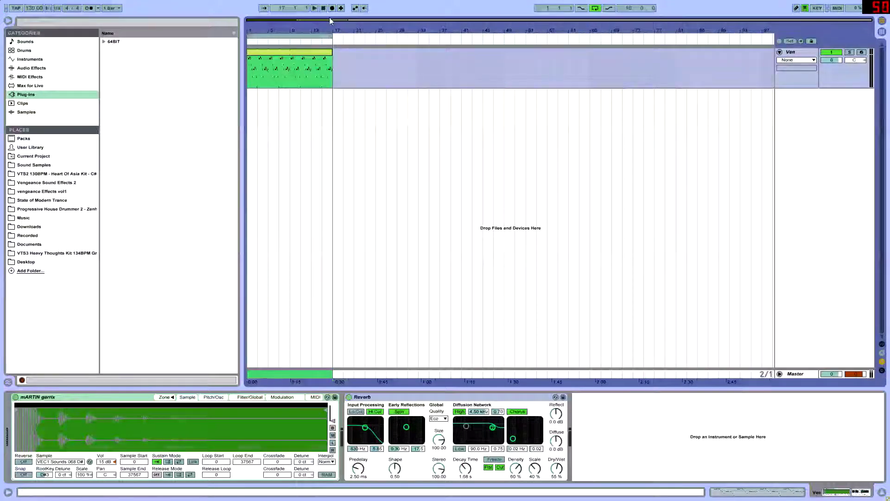
{"action": "left_click_drag", "start_coordinate": [330, 21], "coordinate": [330, 37]}
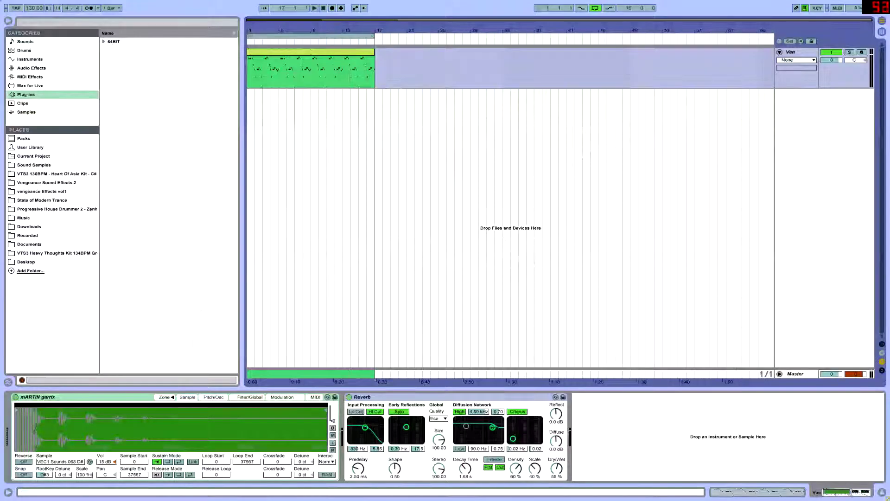
Step: Play the sampled Ven track from the start of the arrangement, and stop playback after a few bars
{"action": "left_click", "coordinate": [250, 80]}
{"action": "key", "text": "space"}
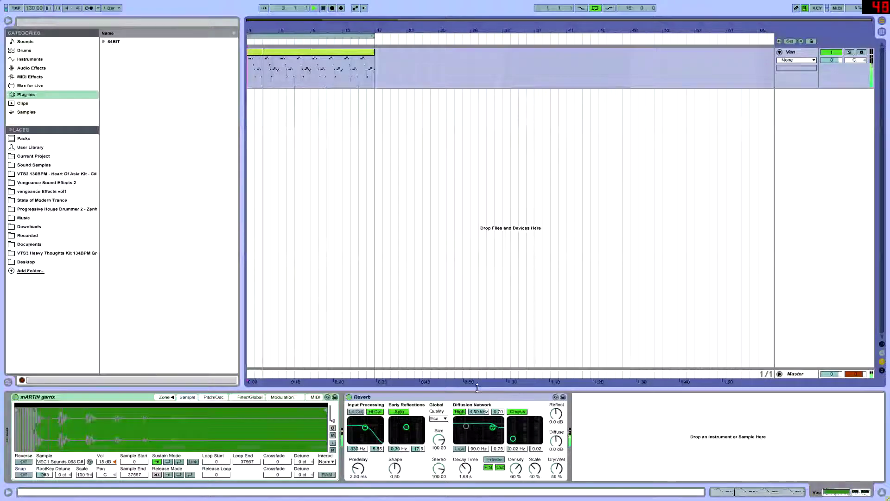
{"action": "key", "text": "space"}
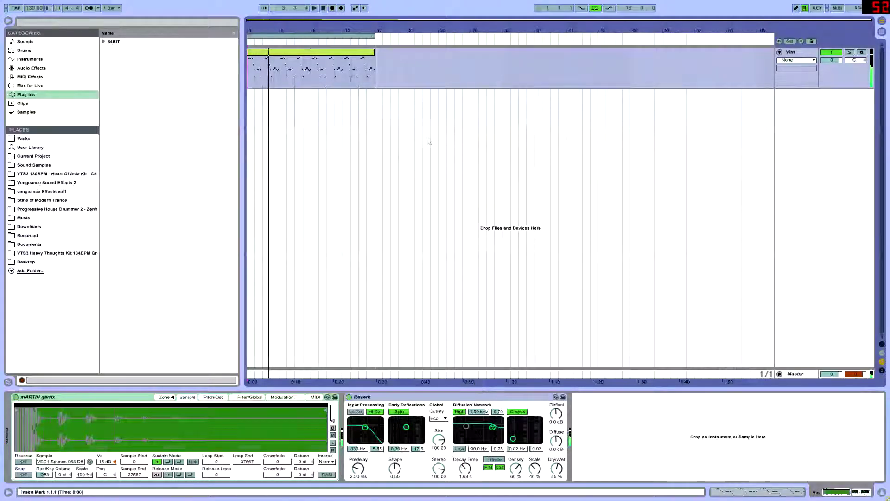
{"action": "left_click", "coordinate": [320, 52]}
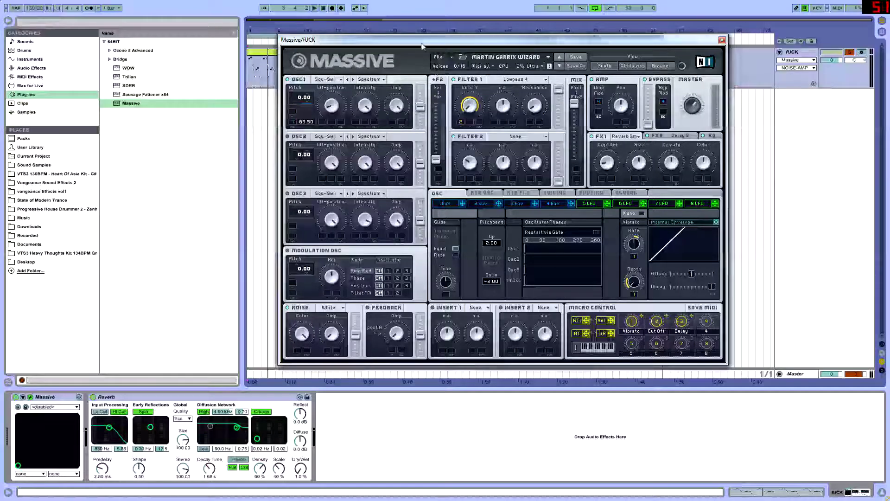
Step: Choose the Square-Saw I wavetable for oscillator 1 in Massive and check its Wt-position
{"action": "mouse_move", "coordinate": [422, 45]}
{"action": "left_mouse_down"}
{"action": "mouse_move", "coordinate": [368, 38]}
{"action": "mouse_move", "coordinate": [436, 38]}
{"action": "mouse_move", "coordinate": [427, 38]}
{"action": "left_mouse_up"}
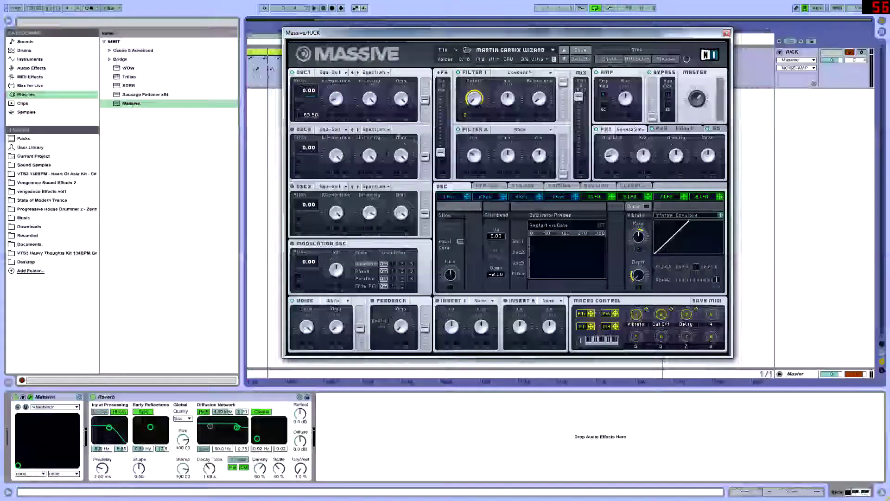
{"action": "left_click", "coordinate": [329, 73]}
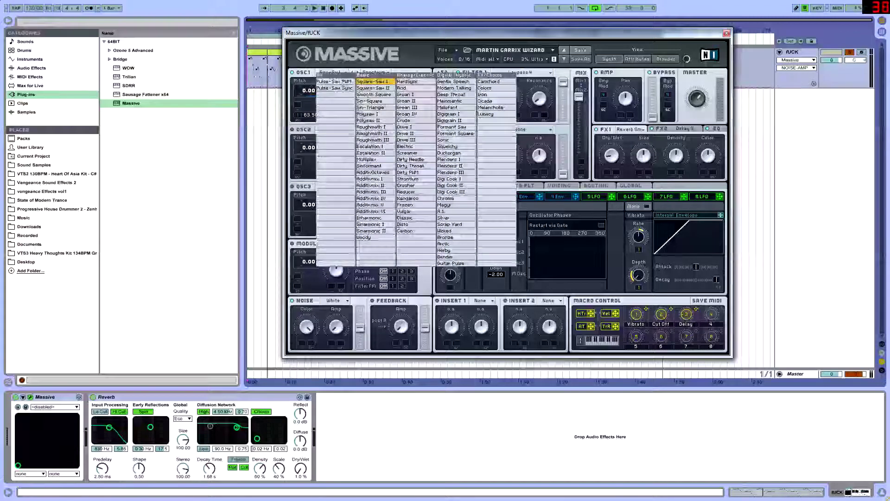
{"action": "left_click", "coordinate": [378, 83]}
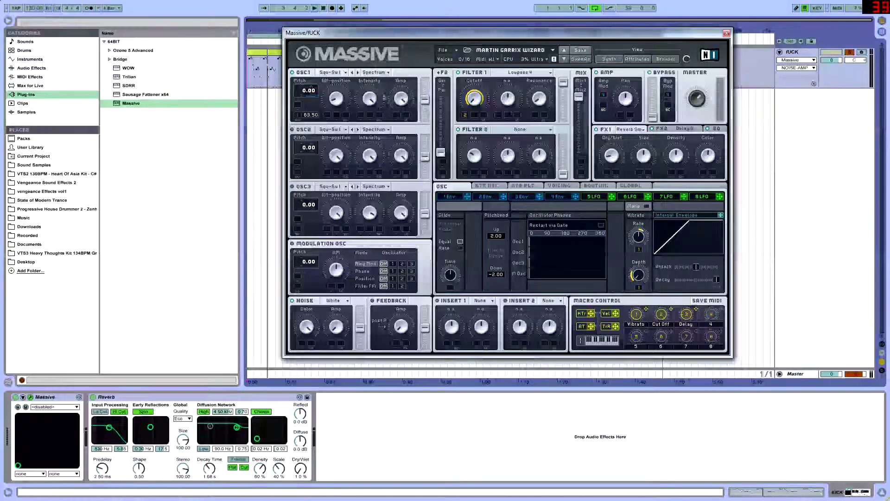
{"action": "left_click_drag", "start_coordinate": [332, 36], "coordinate": [332, 39]}
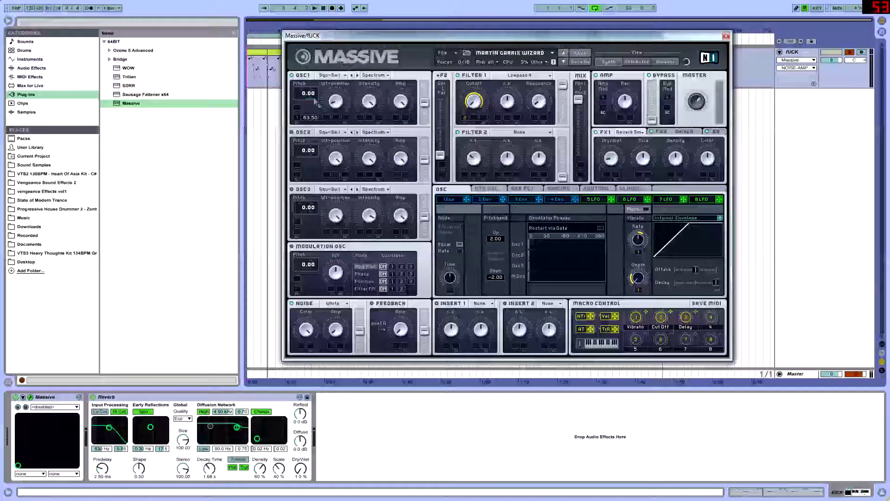
{"action": "left_click", "coordinate": [338, 102]}
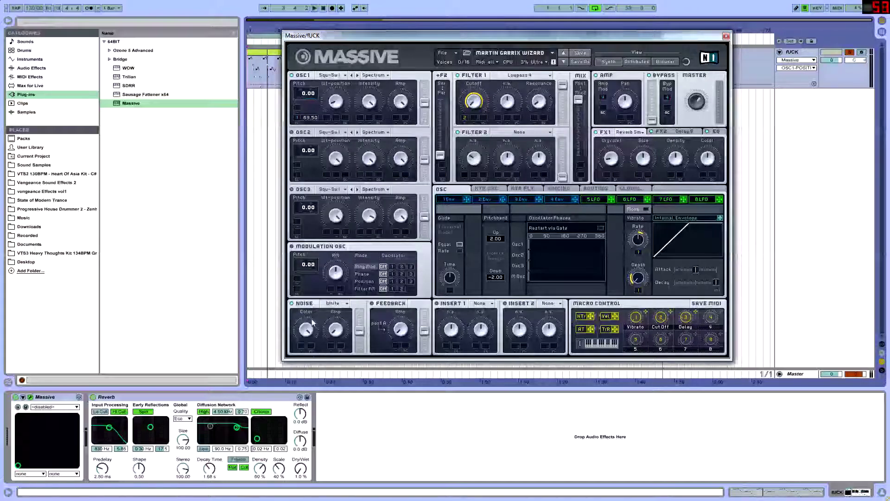
Step: Assign macro control 4 to the noise Amp, name the macro Noise, and raise its modulation range on that knob
{"action": "left_click_drag", "start_coordinate": [721, 312], "coordinate": [331, 345]}
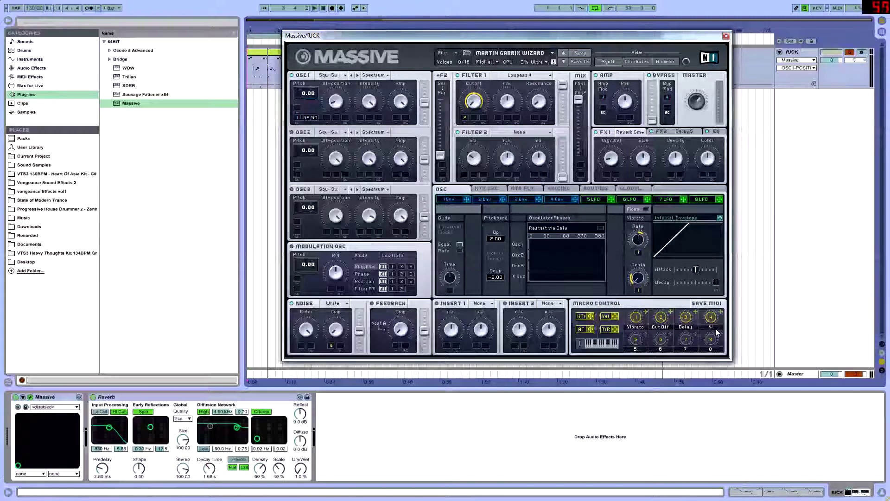
{"action": "type", "text": "oise"}
{"action": "key", "text": "Return"}
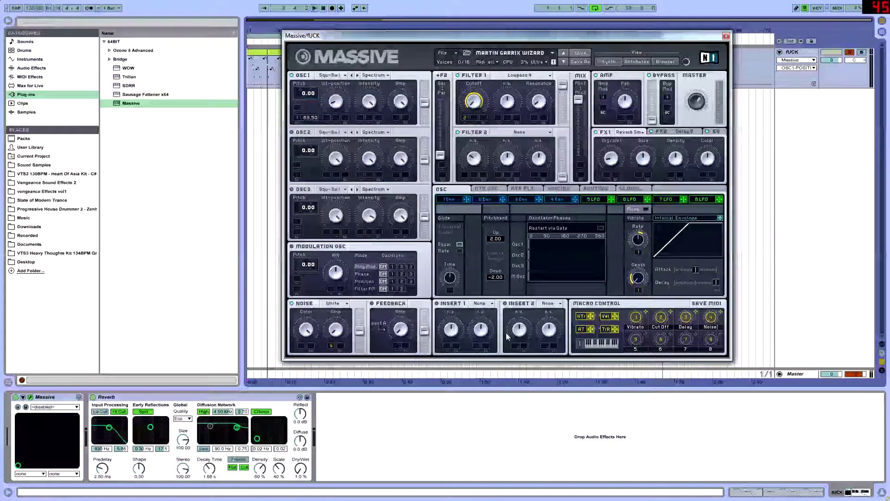
{"action": "left_click_drag", "start_coordinate": [333, 349], "coordinate": [345, 317]}
Step: Check the noise type, Color and Amp settings in the Noise section
{"action": "left_click", "coordinate": [336, 304]}
{"action": "left_click", "coordinate": [317, 303]}
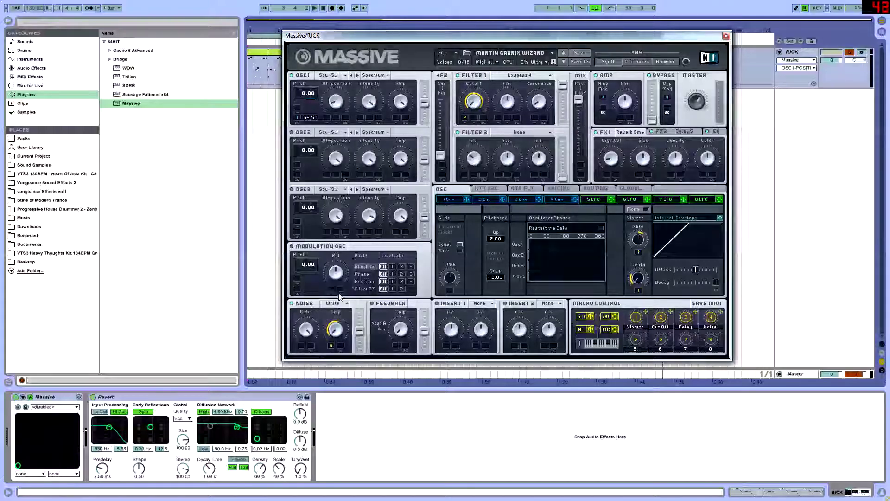
{"action": "left_click", "coordinate": [302, 330]}
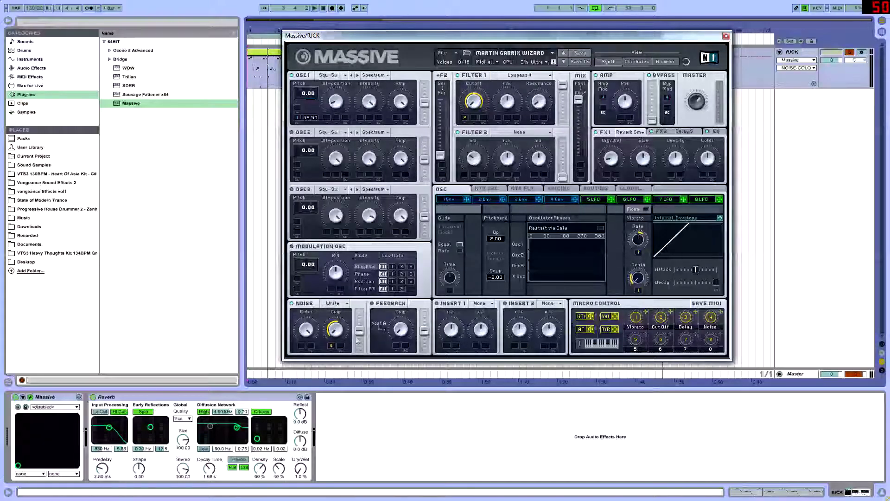
{"action": "left_click", "coordinate": [336, 336]}
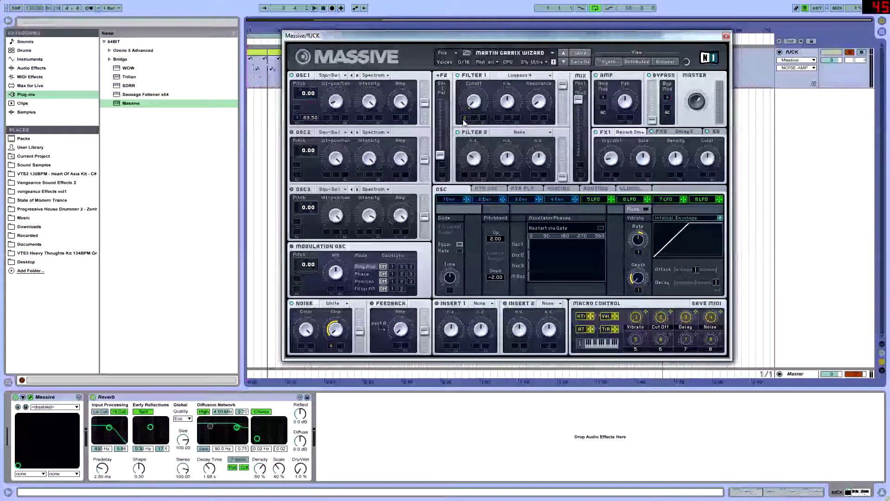
Step: Set Filter 1's Cutoff and its macro 2 modulation range, and go over the Cut Off macro, Resonance and filter output level
{"action": "left_click_drag", "start_coordinate": [473, 102], "coordinate": [476, 88]}
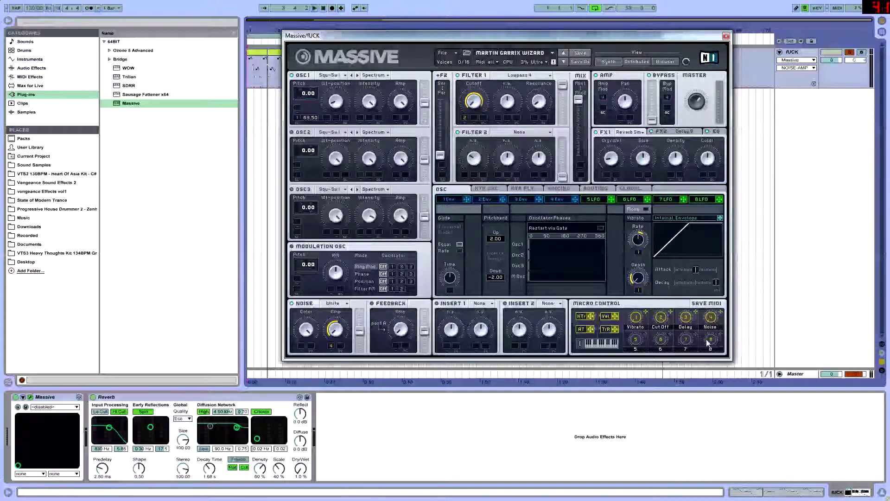
{"action": "left_click_drag", "start_coordinate": [663, 315], "coordinate": [663, 317]}
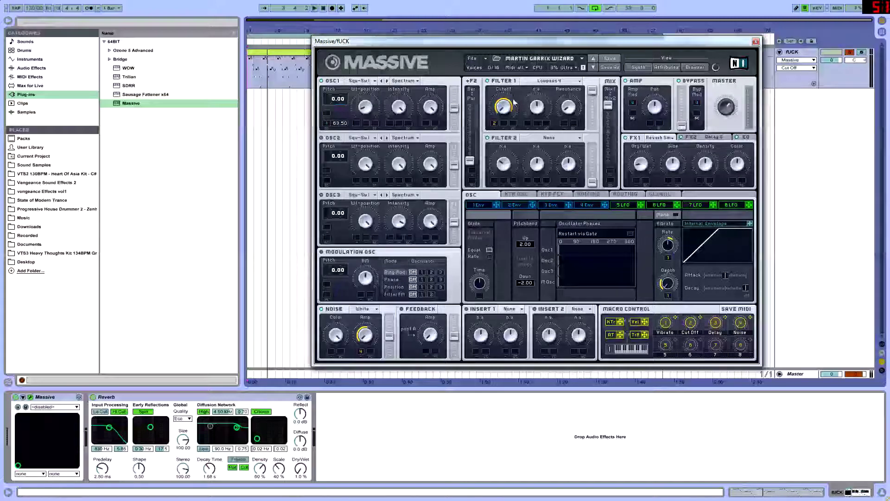
{"action": "left_click_drag", "start_coordinate": [572, 116], "coordinate": [569, 108]}
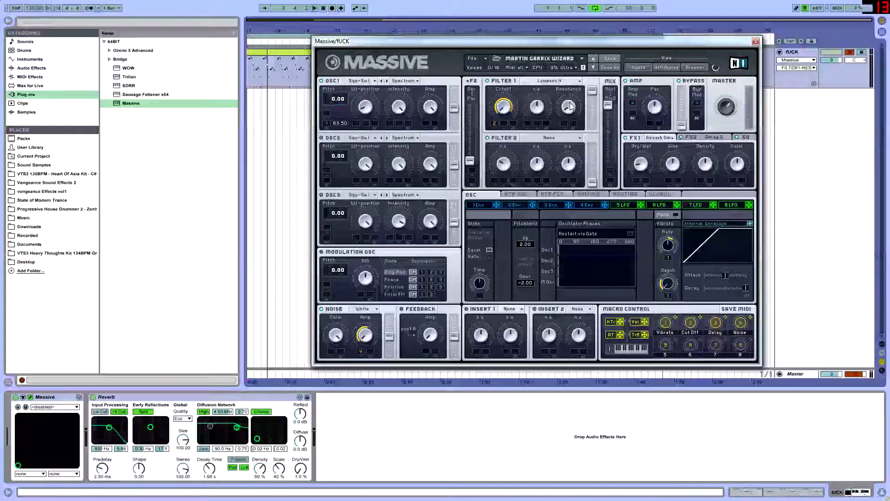
{"action": "mouse_move", "coordinate": [592, 92]}
{"action": "left_mouse_down"}
{"action": "mouse_move", "coordinate": [592, 115]}
{"action": "mouse_move", "coordinate": [593, 89]}
{"action": "left_mouse_up"}
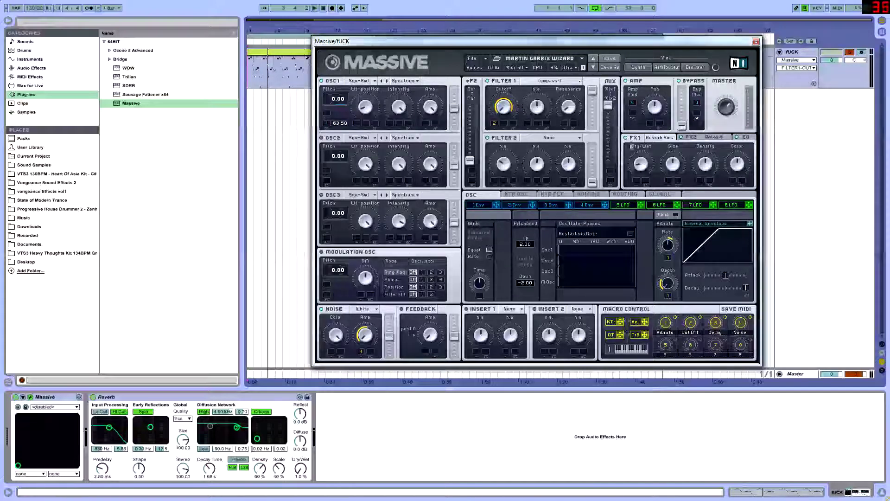
Step: Open envelope 4 and adjust its Attack, Decay, decay Level and Release
{"action": "left_click", "coordinate": [583, 204]}
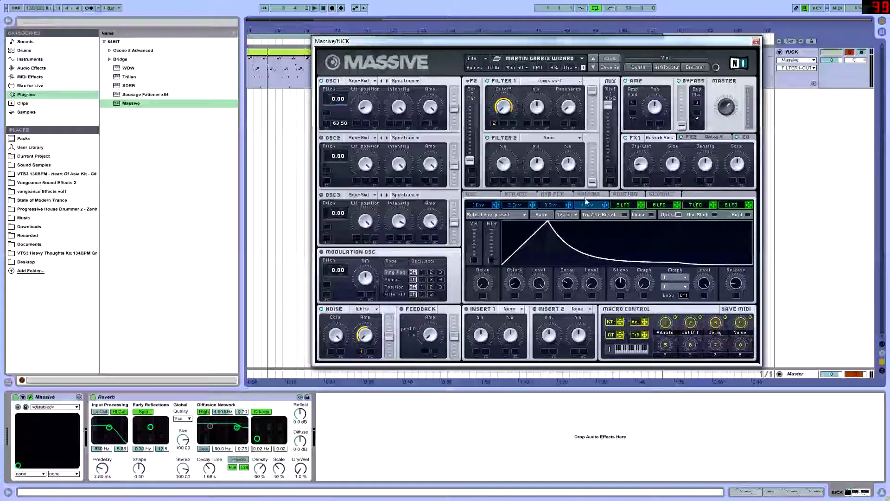
{"action": "left_click", "coordinate": [510, 282]}
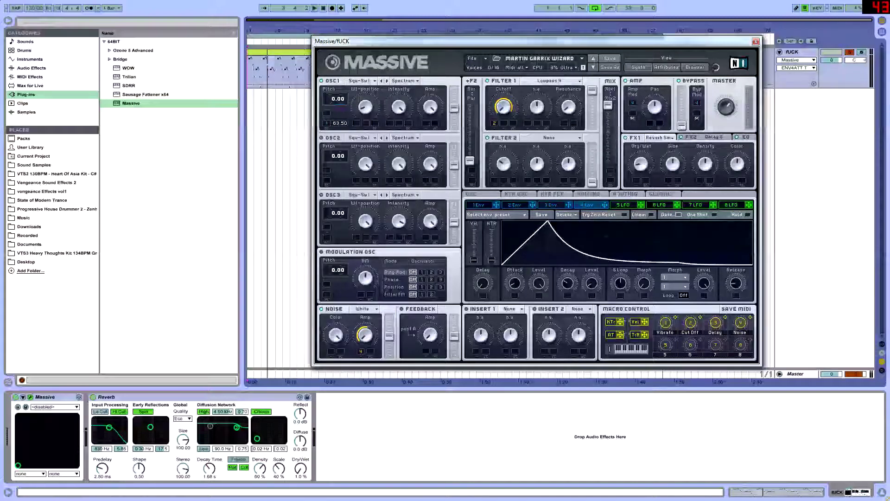
{"action": "left_click", "coordinate": [567, 282]}
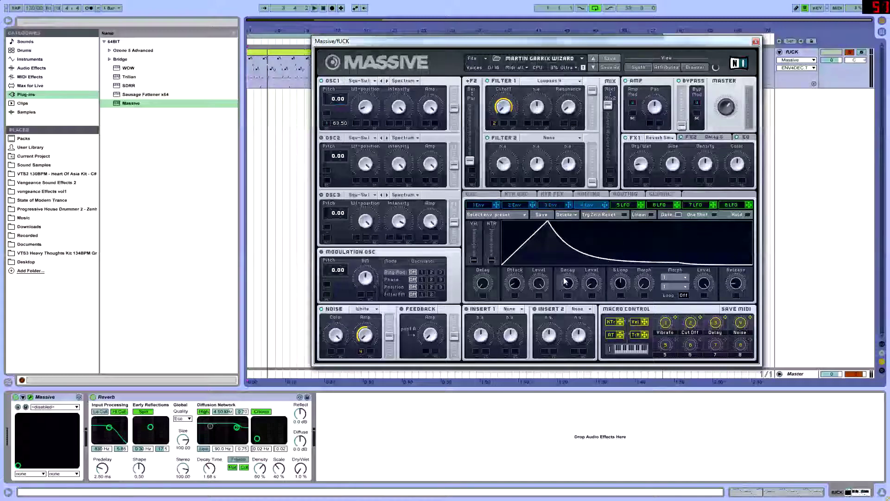
{"action": "left_click", "coordinate": [593, 288]}
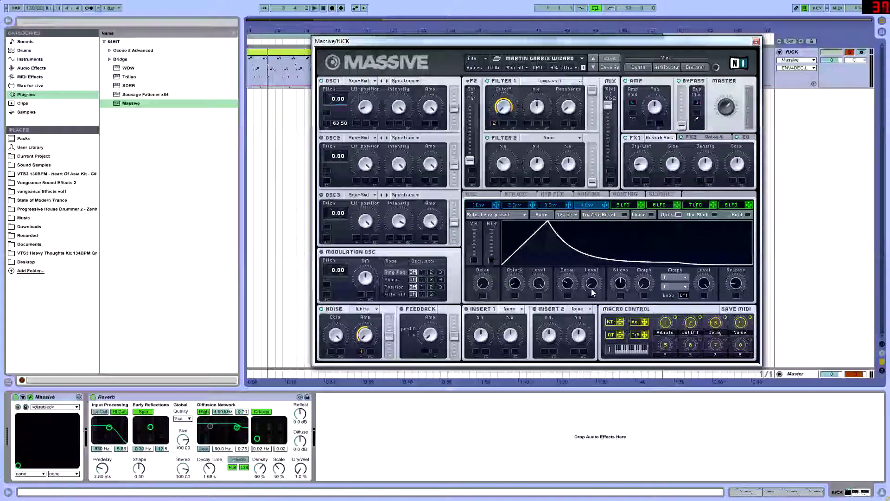
{"action": "left_click_drag", "start_coordinate": [591, 287], "coordinate": [591, 299]}
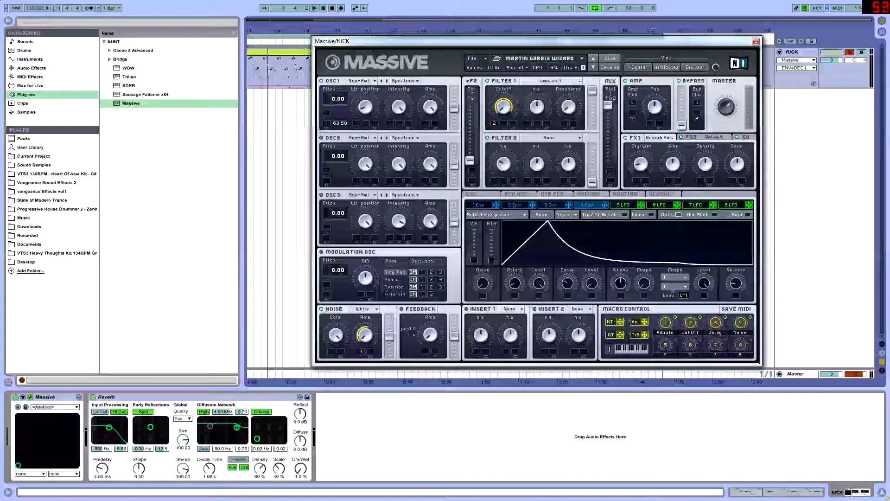
{"action": "left_click", "coordinate": [740, 286]}
{"action": "left_click_drag", "start_coordinate": [739, 286], "coordinate": [742, 285]}
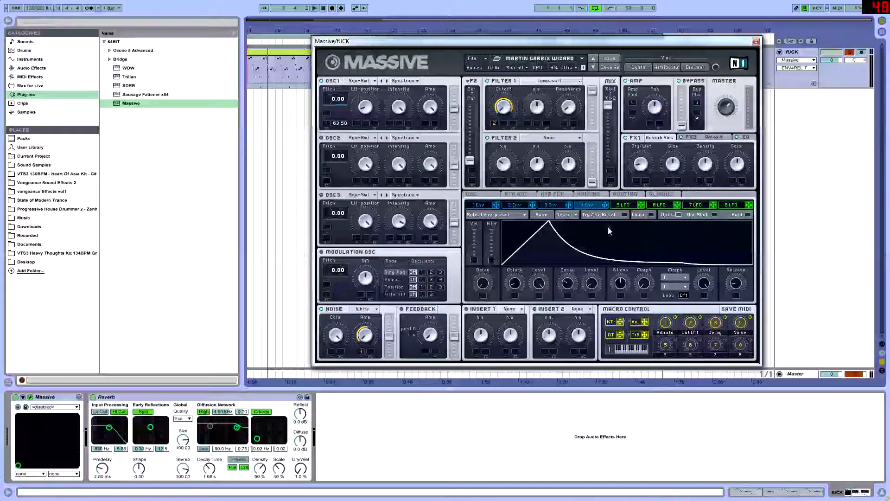
Step: Open the settings of envelope 1
{"action": "left_click", "coordinate": [481, 205]}
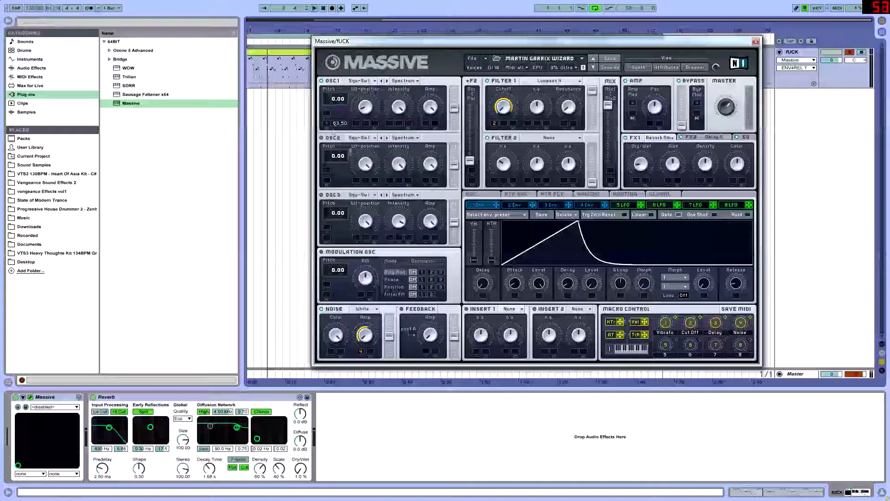
Step: Shorten the Attack of envelope 1 and go over its Decay, attack Level and Release
{"action": "left_click_drag", "start_coordinate": [340, 126], "coordinate": [340, 127]}
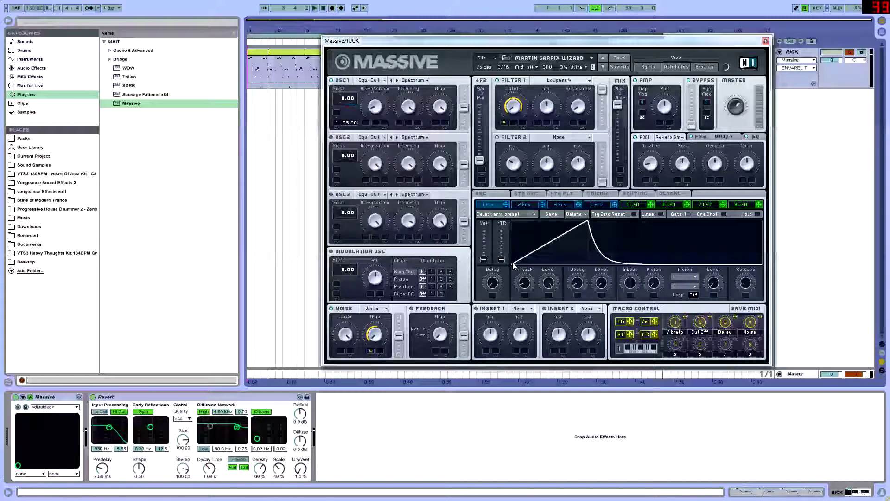
{"action": "mouse_move", "coordinate": [525, 286]}
{"action": "left_mouse_down"}
{"action": "mouse_move", "coordinate": [526, 297]}
{"action": "mouse_move", "coordinate": [527, 271]}
{"action": "left_mouse_up"}
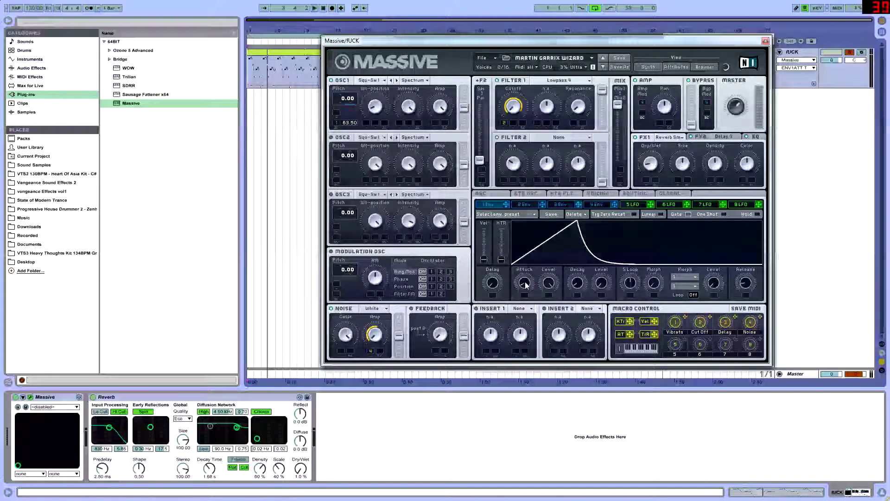
{"action": "left_click", "coordinate": [577, 284]}
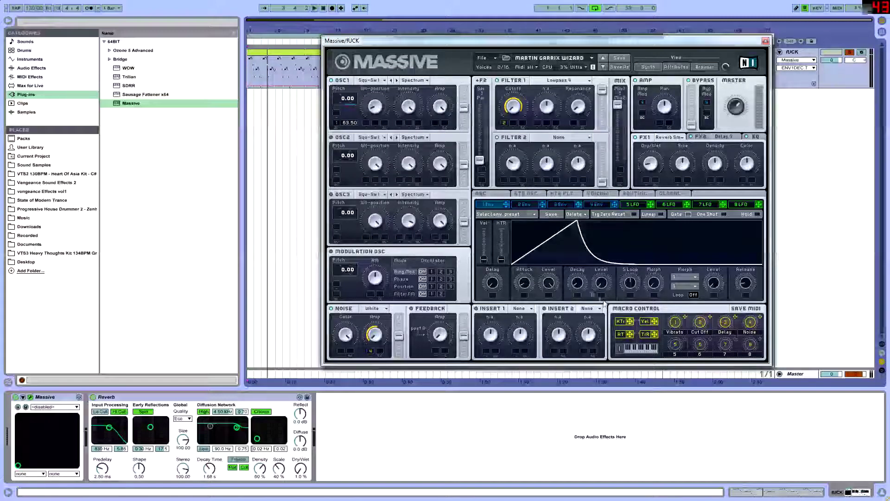
{"action": "left_click", "coordinate": [550, 285]}
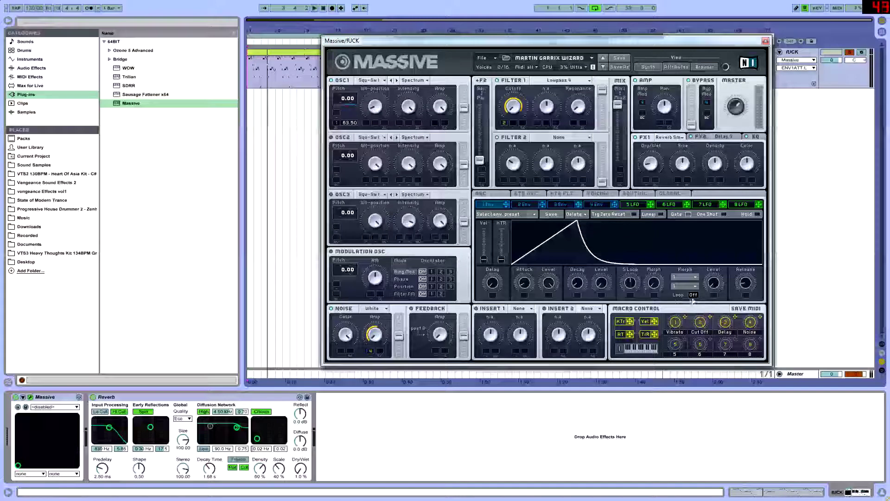
{"action": "left_click", "coordinate": [745, 284]}
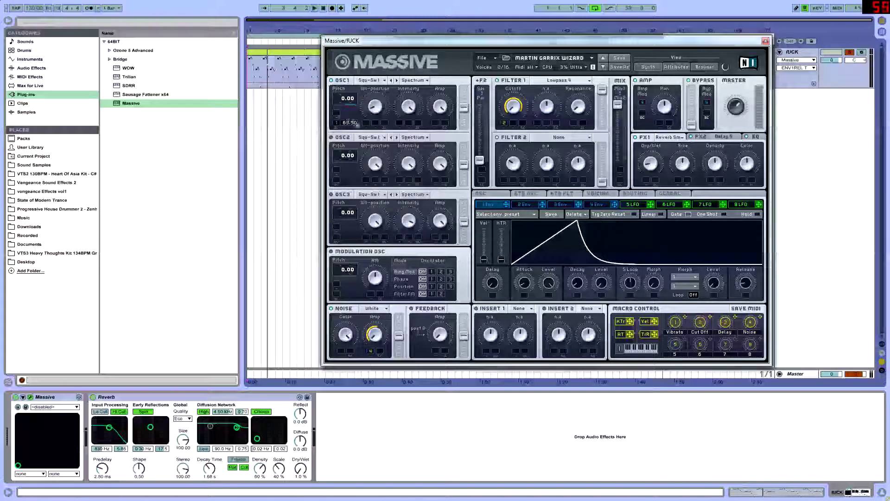
Step: Look through the oscillator keytracking, filter keytracking and Voicing pages and return to the OSC page
{"action": "left_click", "coordinate": [526, 194]}
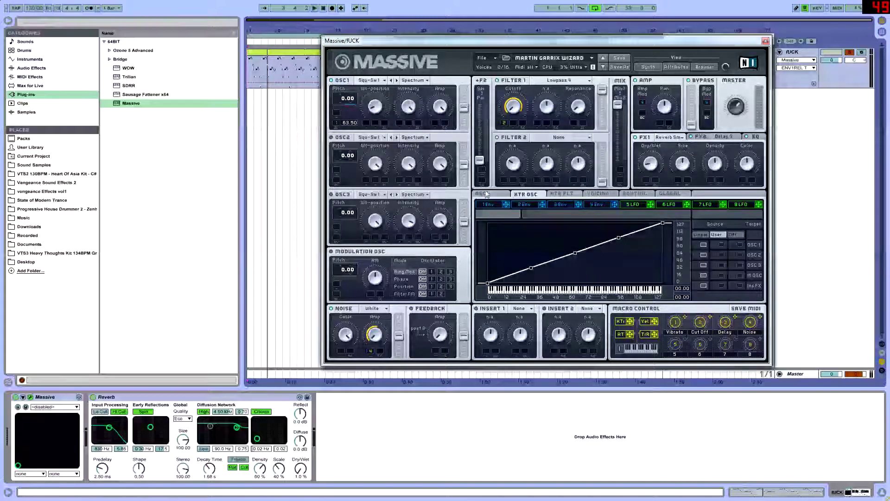
{"action": "left_click", "coordinate": [597, 194]}
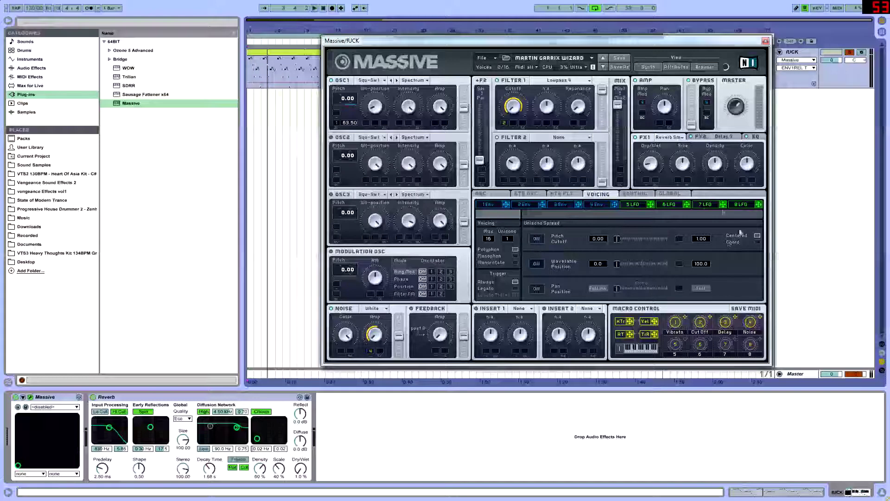
{"action": "left_click", "coordinate": [562, 194]}
{"action": "left_click", "coordinate": [526, 194]}
{"action": "left_click", "coordinate": [485, 194]}
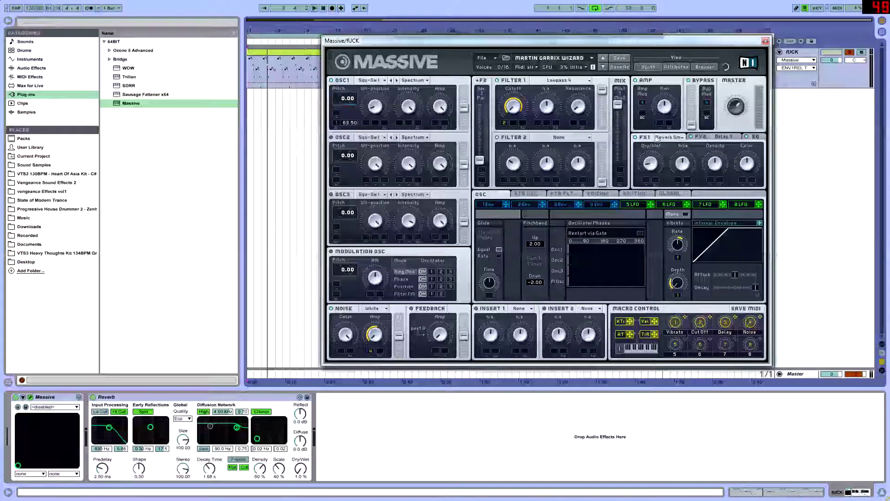
Step: Check the FX1 effect choices, keeping Small Reverb, and go over its Dry/Wet amount
{"action": "left_click", "coordinate": [670, 139]}
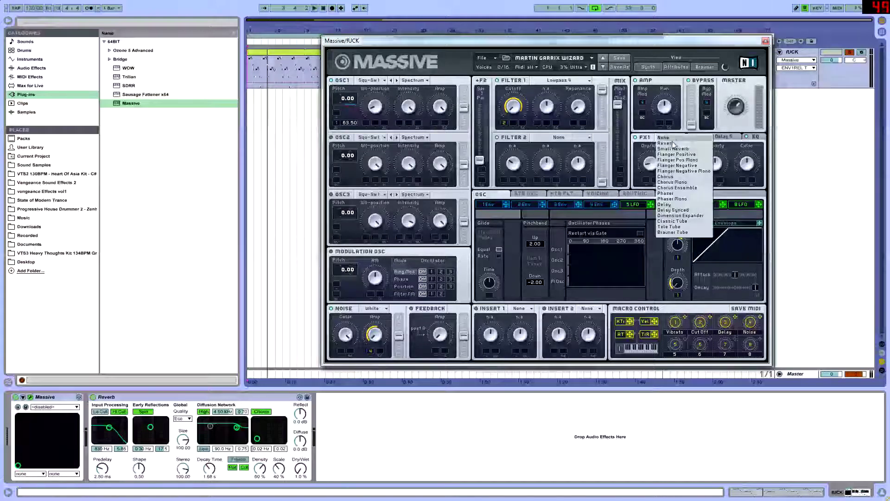
{"action": "left_click", "coordinate": [674, 140]}
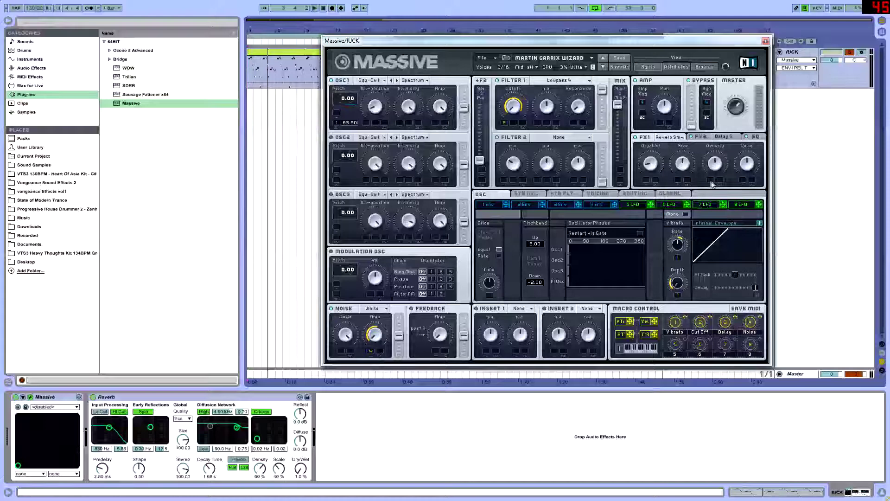
{"action": "left_click", "coordinate": [654, 167]}
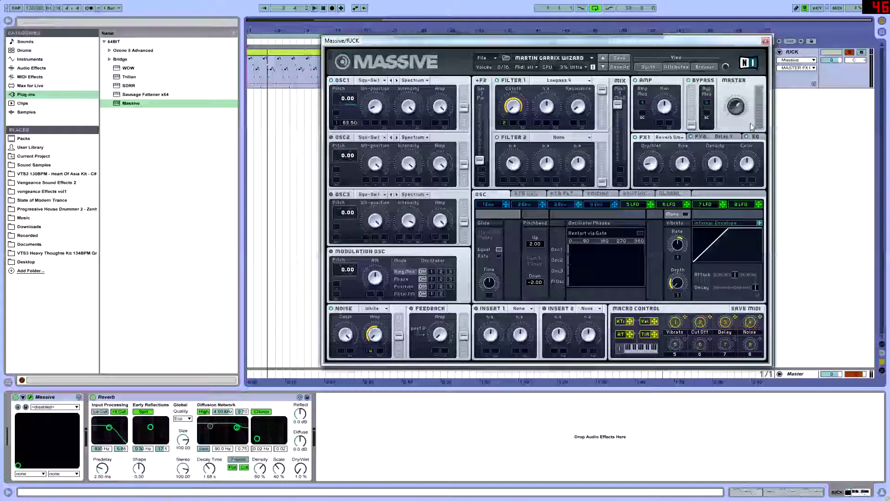
Step: Go over the FX2 effect choices, keeping Delay Synced, check its Damp setting and open the EQ section
{"action": "left_click", "coordinate": [701, 136]}
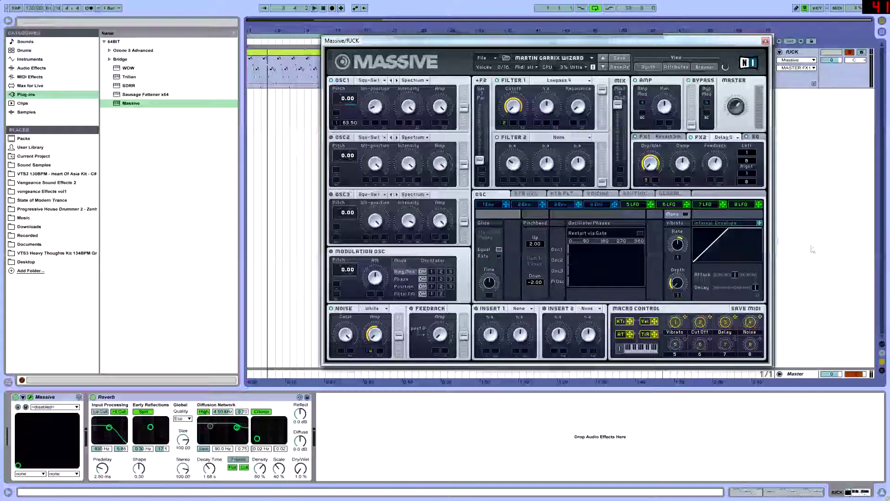
{"action": "left_click", "coordinate": [718, 137]}
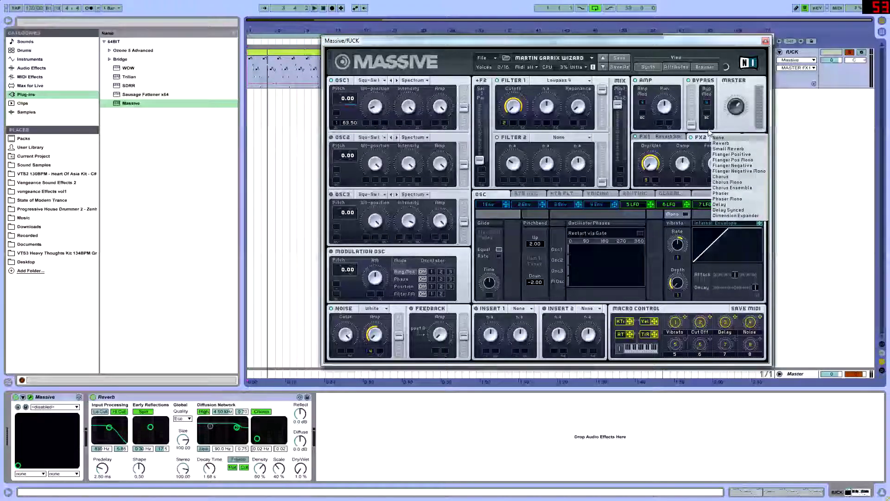
{"action": "left_click", "coordinate": [710, 133]}
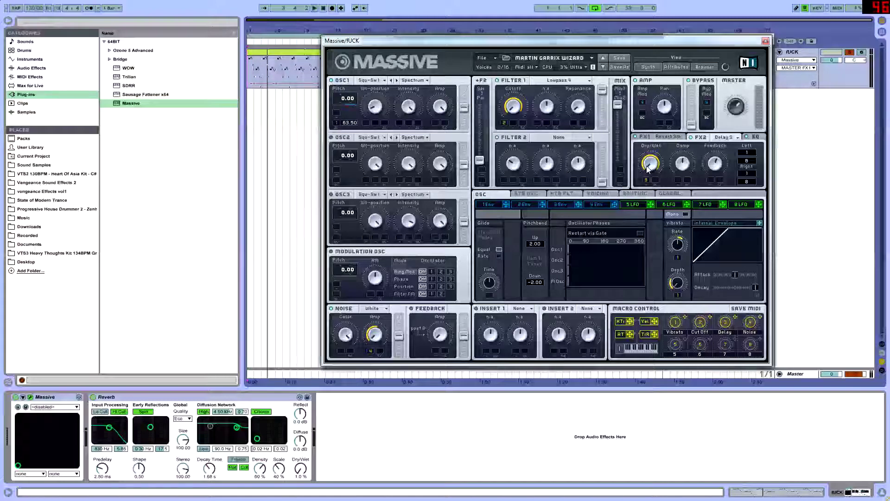
{"action": "left_click", "coordinate": [687, 166]}
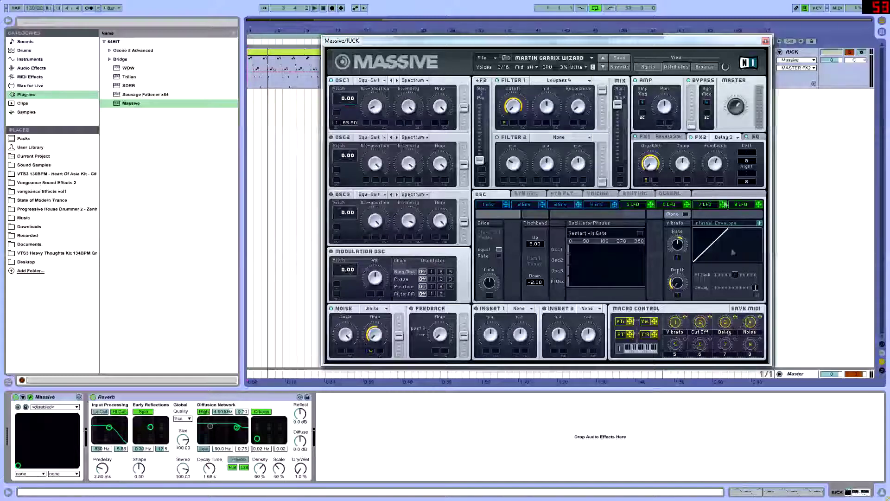
{"action": "left_click", "coordinate": [755, 138]}
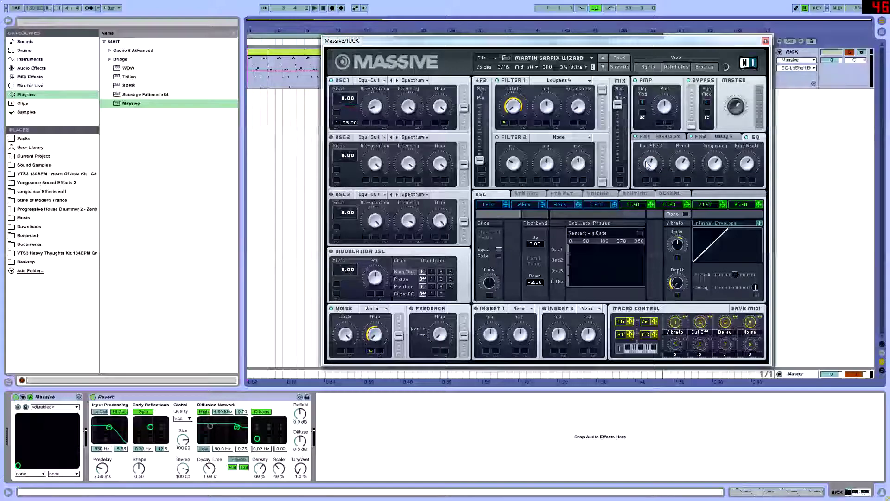
Step: Add an EQ Eight after the Reverb and try a low shelf on band 3 at about 220 Hz
{"action": "left_click", "coordinate": [32, 67]}
{"action": "left_click_drag", "start_coordinate": [121, 130], "coordinate": [371, 458]}
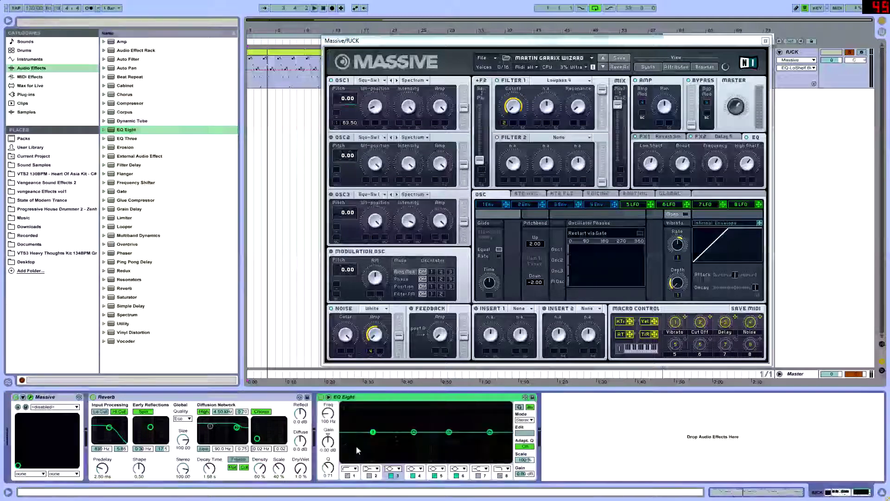
{"action": "left_click", "coordinate": [393, 469]}
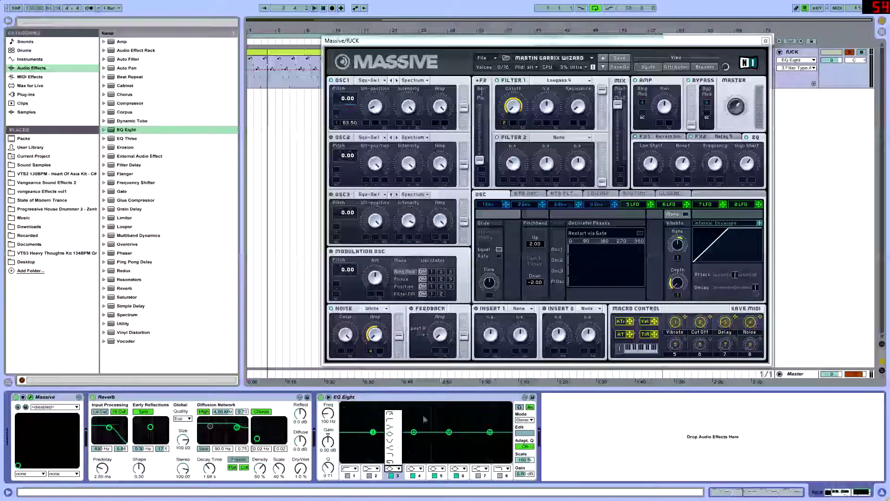
{"action": "left_click", "coordinate": [390, 426]}
{"action": "left_click_drag", "start_coordinate": [373, 432], "coordinate": [393, 433]}
Step: Try a high shelf on band 3 of the EQ Eight at about 538 Hz and delete the EQ Eight
{"action": "left_click", "coordinate": [392, 468]}
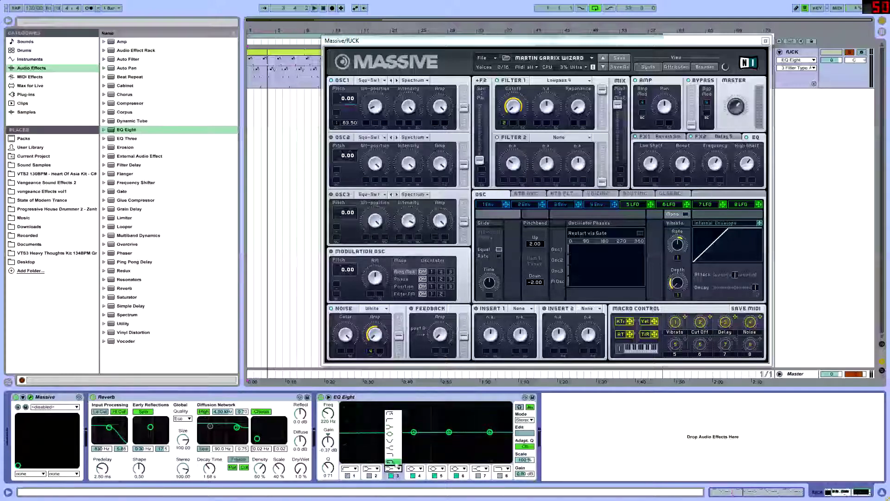
{"action": "left_click", "coordinate": [397, 450]}
{"action": "mouse_move", "coordinate": [392, 432]}
{"action": "left_mouse_down"}
{"action": "mouse_move", "coordinate": [483, 427]}
{"action": "mouse_move", "coordinate": [367, 431]}
{"action": "mouse_move", "coordinate": [403, 430]}
{"action": "left_mouse_up"}
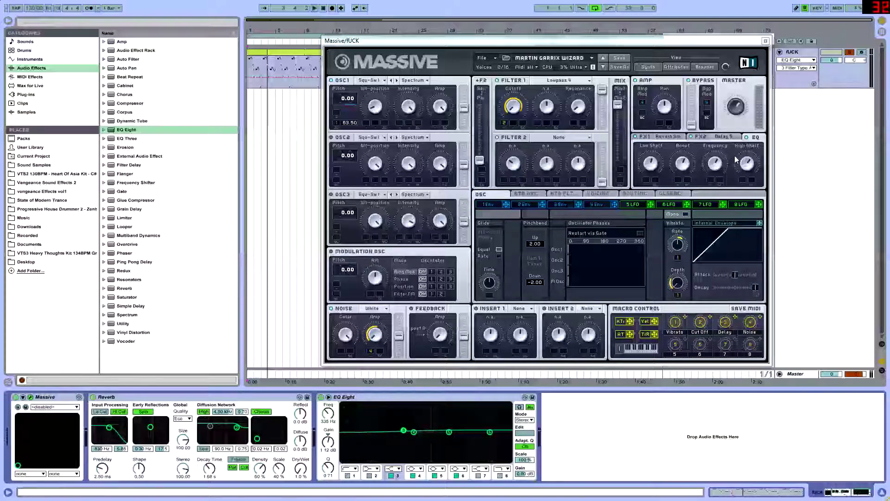
{"action": "left_click", "coordinate": [341, 397]}
{"action": "key", "text": "Delete"}
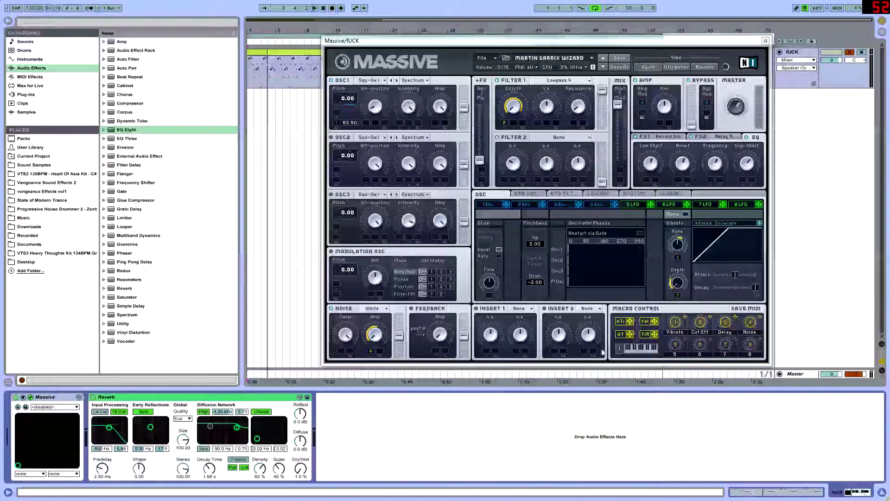
Step: Adjust the Low Shelf and peak Frequency in Massive's EQ section
{"action": "left_click_drag", "start_coordinate": [651, 162], "coordinate": [651, 157]}
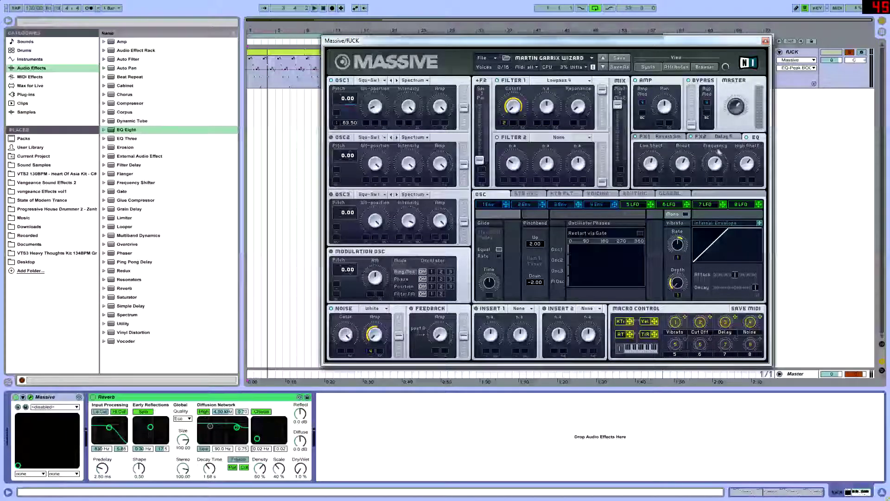
{"action": "left_click_drag", "start_coordinate": [719, 170], "coordinate": [715, 168]}
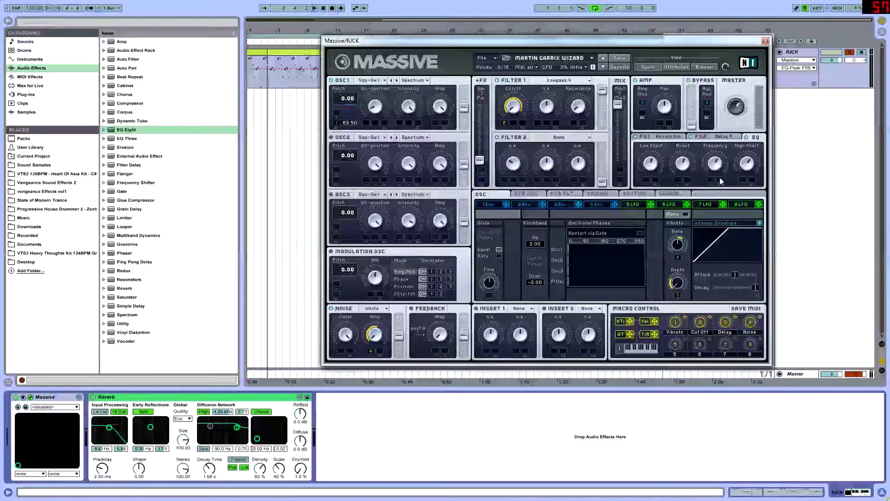
Step: Review the Voicing page, the OSC page's pitchbend and vibrato settings, and the FX2 delay settings
{"action": "left_click", "coordinate": [601, 194]}
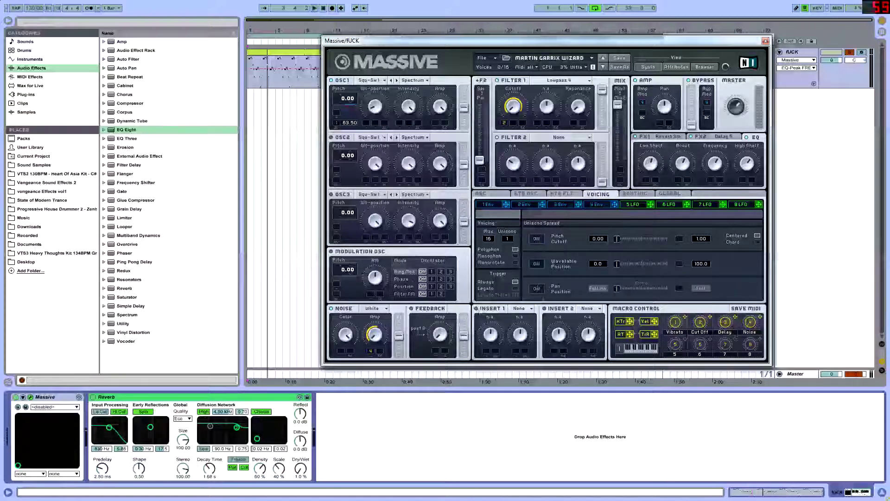
{"action": "left_click", "coordinate": [483, 195]}
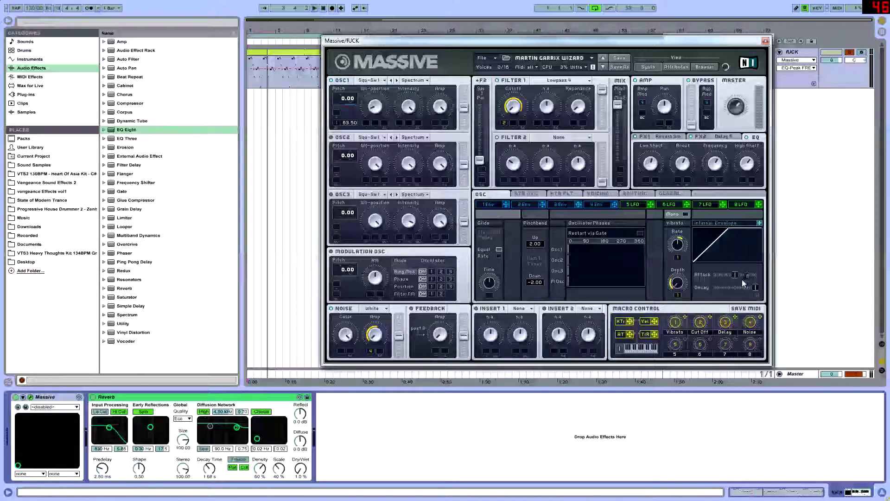
{"action": "left_click", "coordinate": [708, 138]}
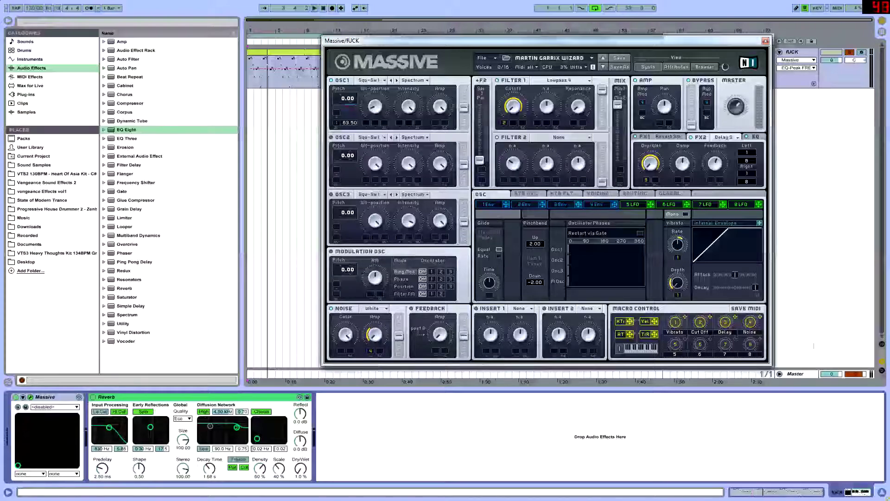
Step: Audition the Noise macro and the noise Amp level, and increase macro 4's modulation range on Amp
{"action": "left_click", "coordinate": [753, 323]}
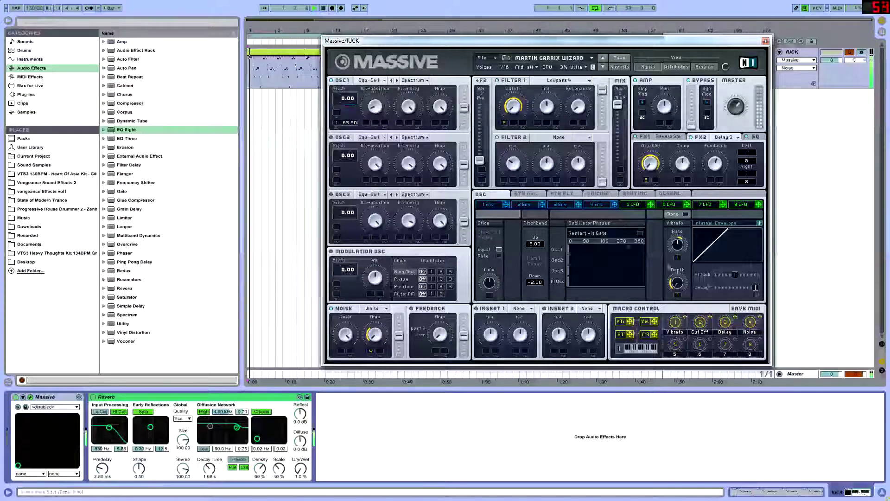
{"action": "left_click_drag", "start_coordinate": [381, 338], "coordinate": [385, 322]}
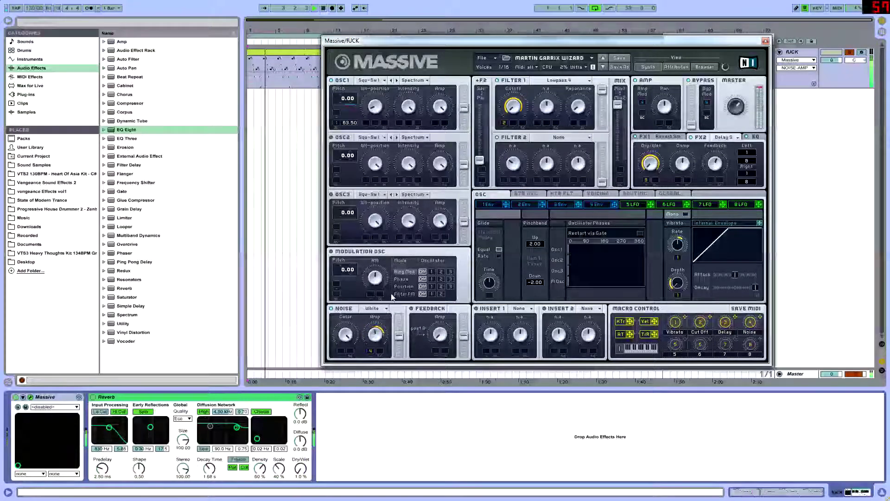
{"action": "left_click_drag", "start_coordinate": [385, 328], "coordinate": [384, 335]}
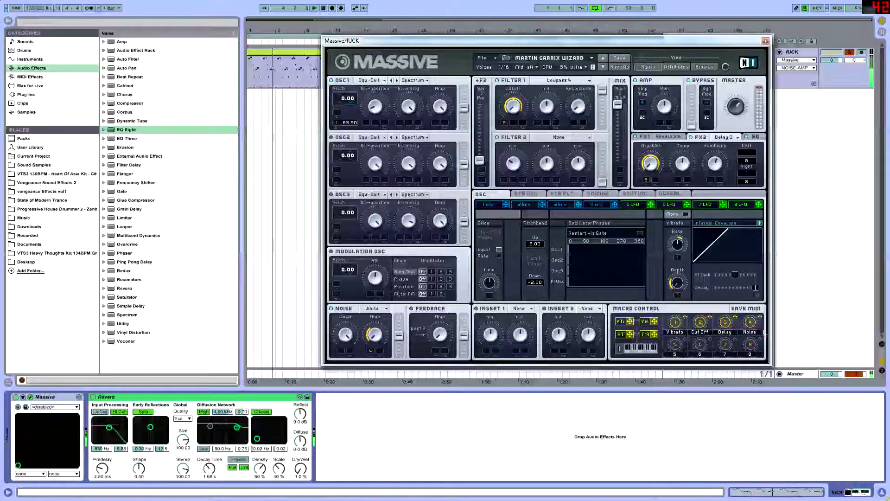
{"action": "left_click_drag", "start_coordinate": [374, 354], "coordinate": [374, 339]}
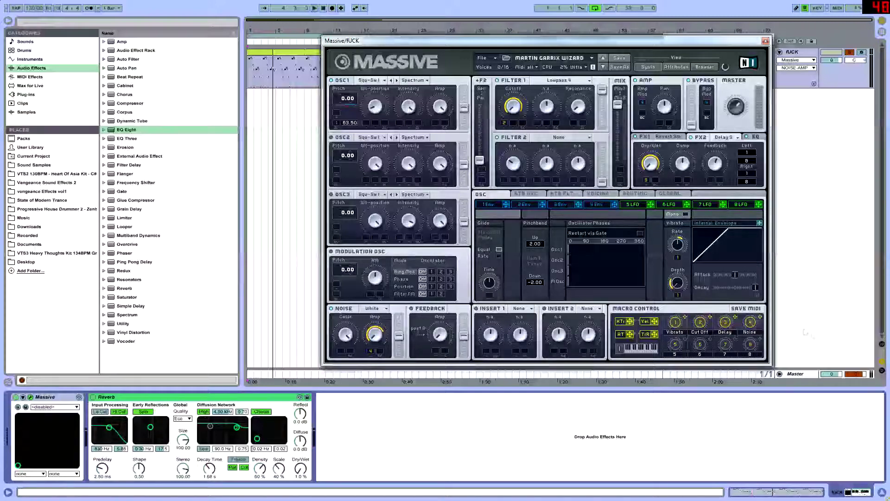
Step: Assign macro 2 to Filter 1's Cutoff with its modulation range, and test the Cut Off and Vibrato macros
{"action": "left_click_drag", "start_coordinate": [708, 317], "coordinate": [504, 123]}
{"action": "left_click_drag", "start_coordinate": [504, 123], "coordinate": [503, 223]}
{"action": "left_click_drag", "start_coordinate": [504, 123], "coordinate": [528, 28]}
{"action": "left_click_drag", "start_coordinate": [700, 323], "coordinate": [697, 381]}
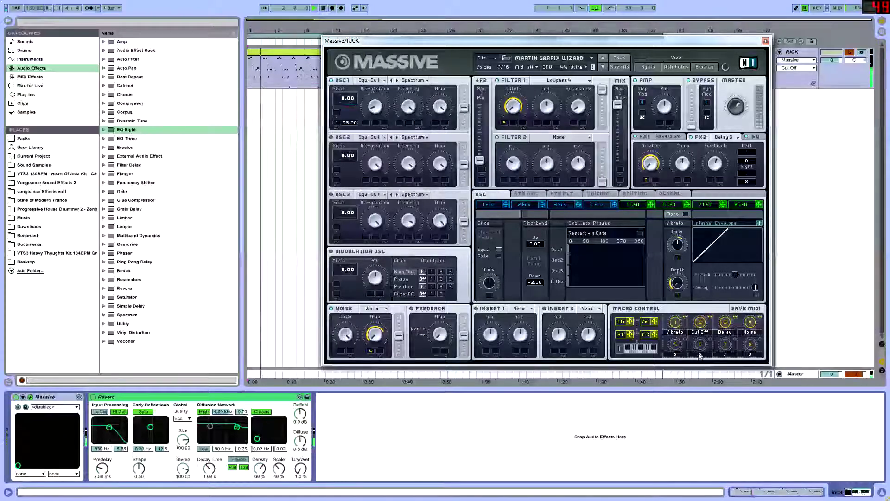
{"action": "left_click", "coordinate": [676, 322]}
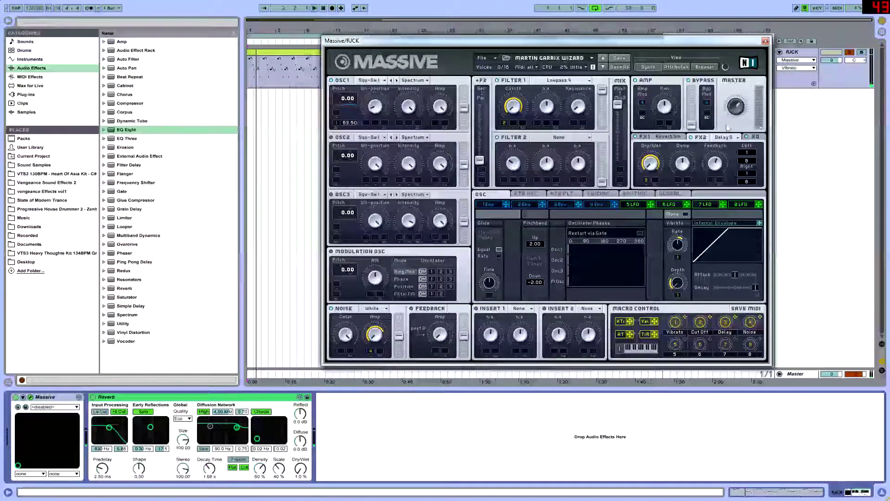
Step: Open envelope 4 and move the Massive window away from the MIDI clip in the arrangement
{"action": "left_click_drag", "start_coordinate": [751, 44], "coordinate": [677, 53]}
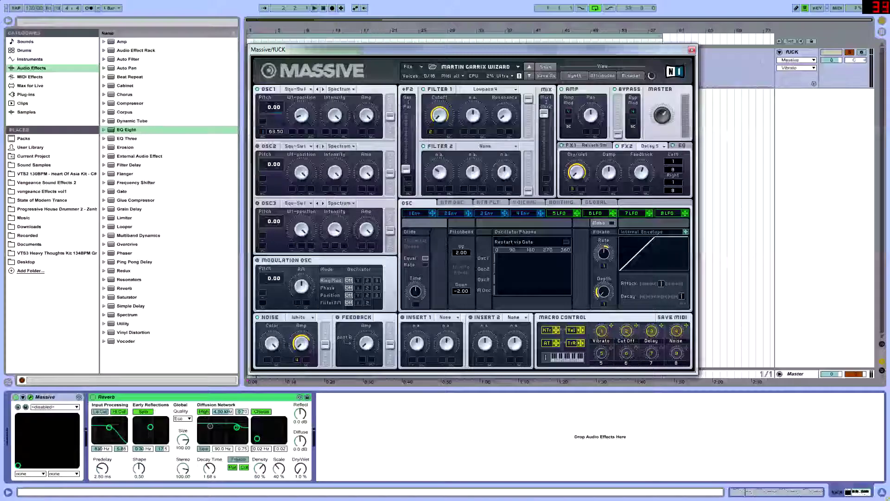
{"action": "left_click", "coordinate": [524, 214]}
{"action": "left_click_drag", "start_coordinate": [564, 52], "coordinate": [664, 47]}
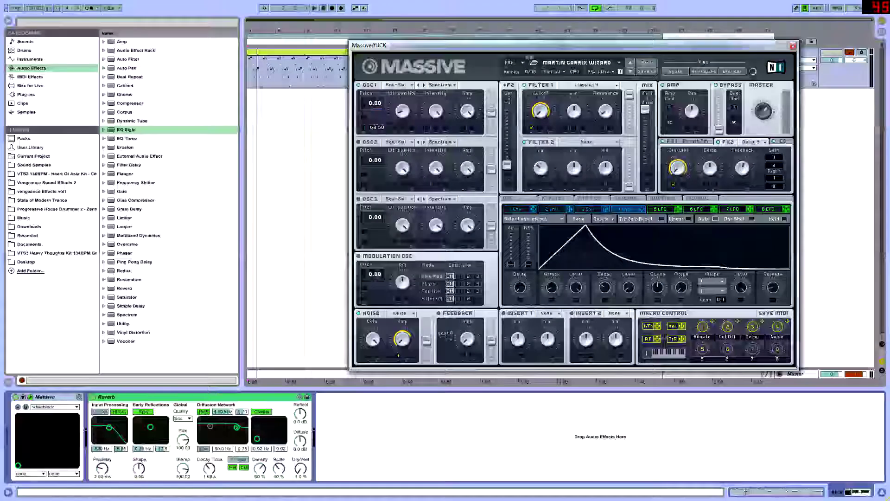
{"action": "mouse_move", "coordinate": [550, 53]}
{"action": "left_mouse_down"}
{"action": "mouse_move", "coordinate": [586, 55]}
{"action": "mouse_move", "coordinate": [555, 49]}
{"action": "mouse_move", "coordinate": [558, 60]}
{"action": "left_mouse_up"}
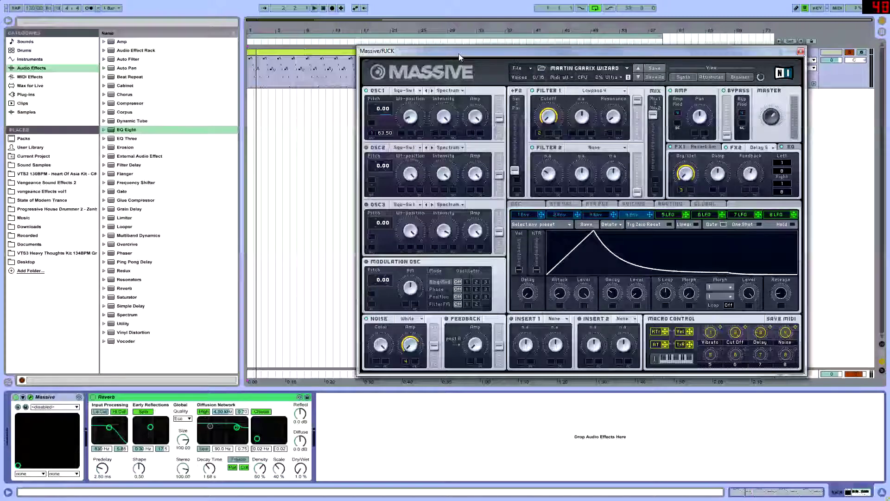
{"action": "left_click_drag", "start_coordinate": [459, 57], "coordinate": [529, 67]}
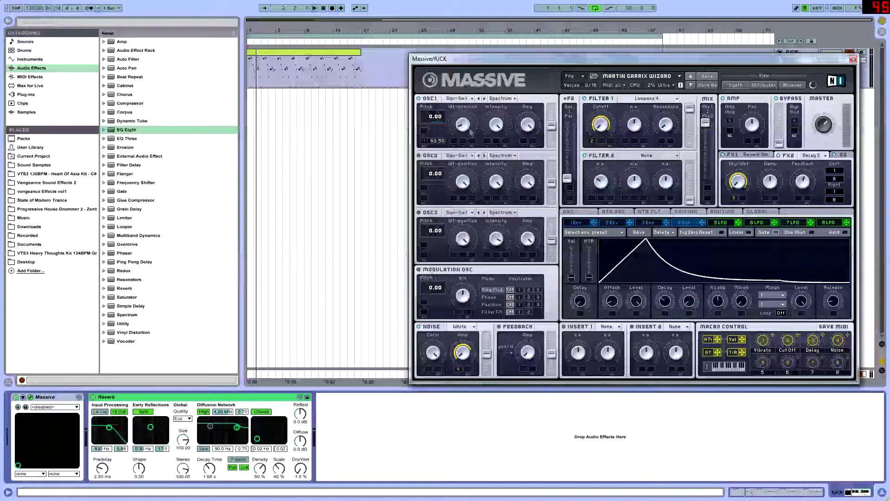
Step: Check OSC1's wavetable choice and Intensity, and reposition the Massive window over the arrangement
{"action": "left_click", "coordinate": [459, 98]}
{"action": "left_click", "coordinate": [500, 109]}
{"action": "left_click_drag", "start_coordinate": [545, 58], "coordinate": [506, 59]}
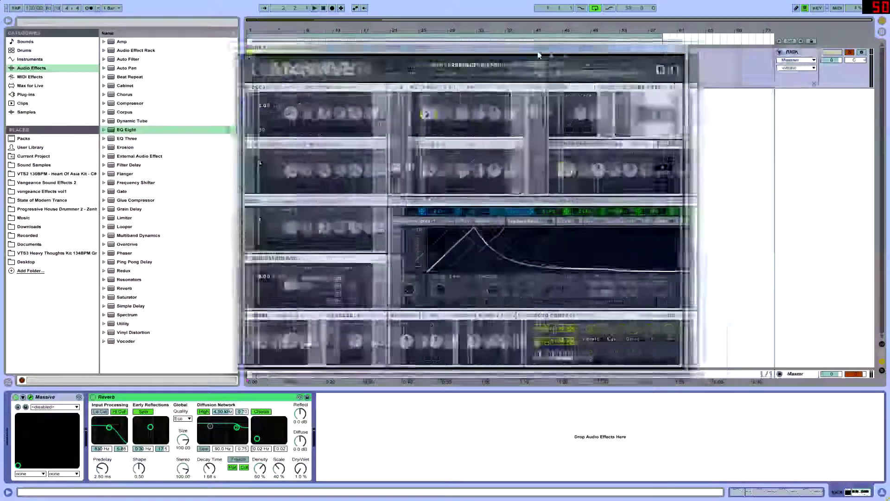
{"action": "left_click_drag", "start_coordinate": [678, 56], "coordinate": [619, 74]}
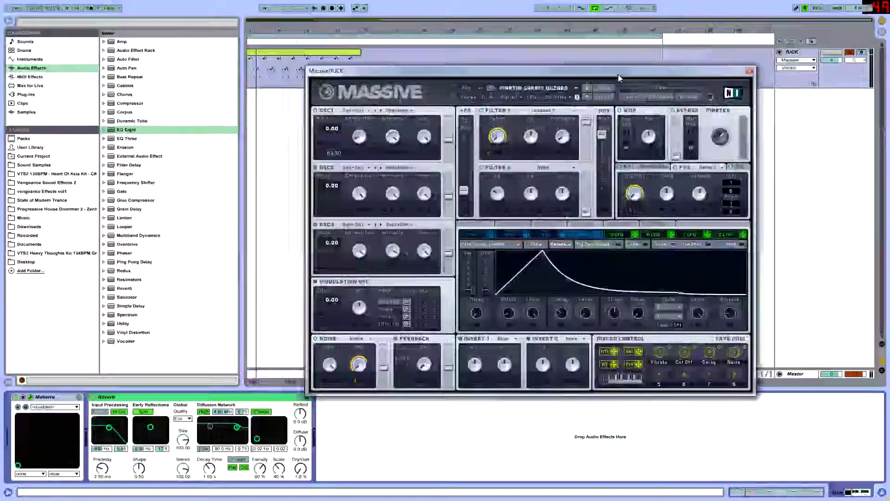